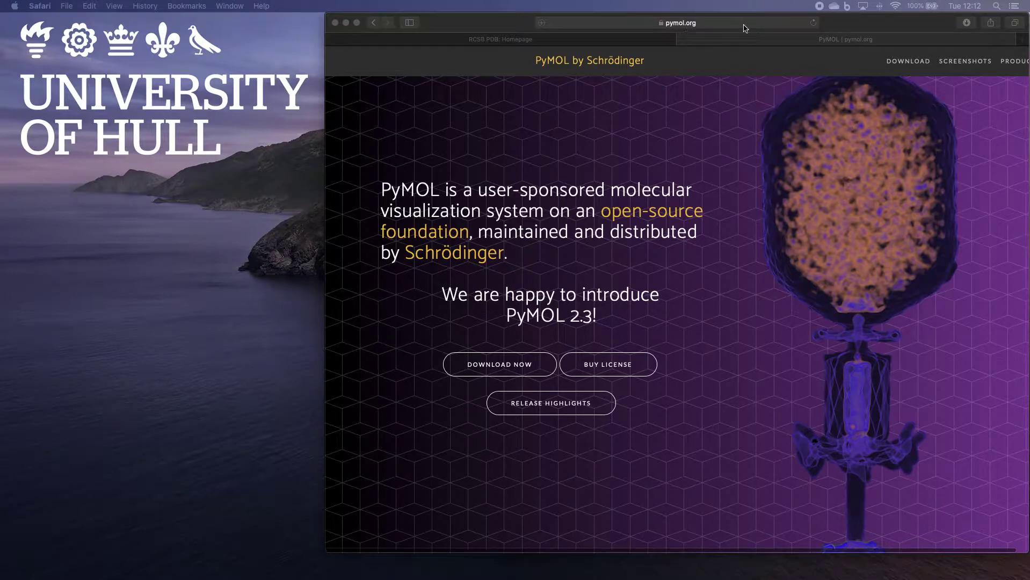
View PyMOL's free Student/Teacher licence registration page in Safari, then close that tab
click(627, 369)
click(623, 369)
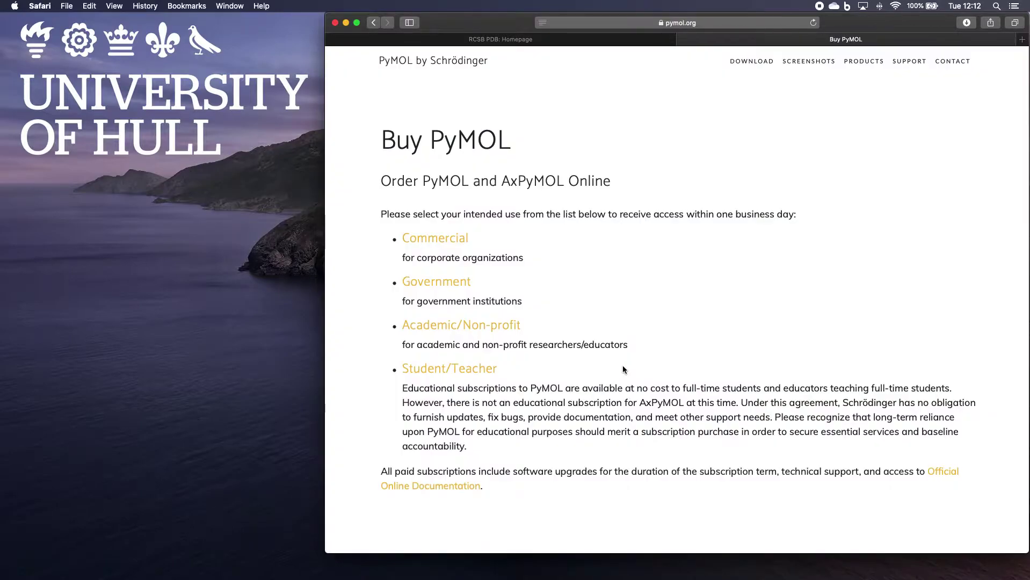
click(479, 376)
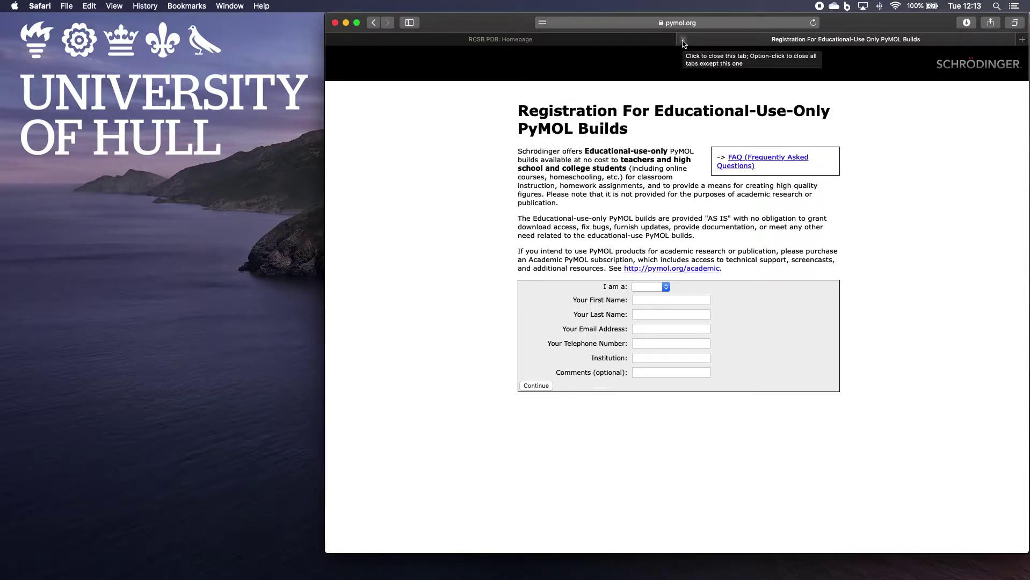
click(682, 39)
Move Safari aside, enlarge and reposition the PyMOL window, then return to the RCSB PDB page
drag(875, 28, 490, 34)
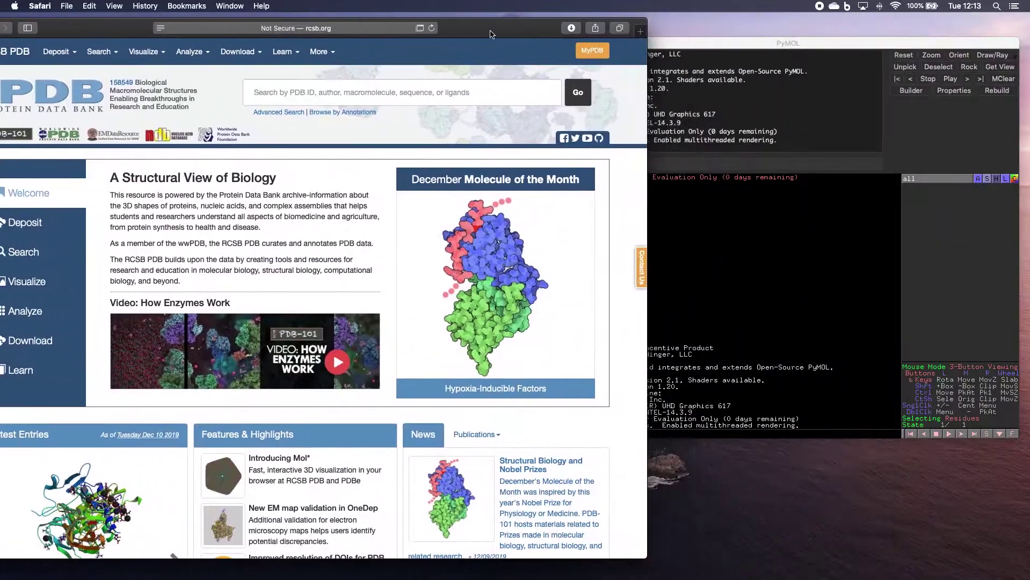
drag(787, 43, 81, 27)
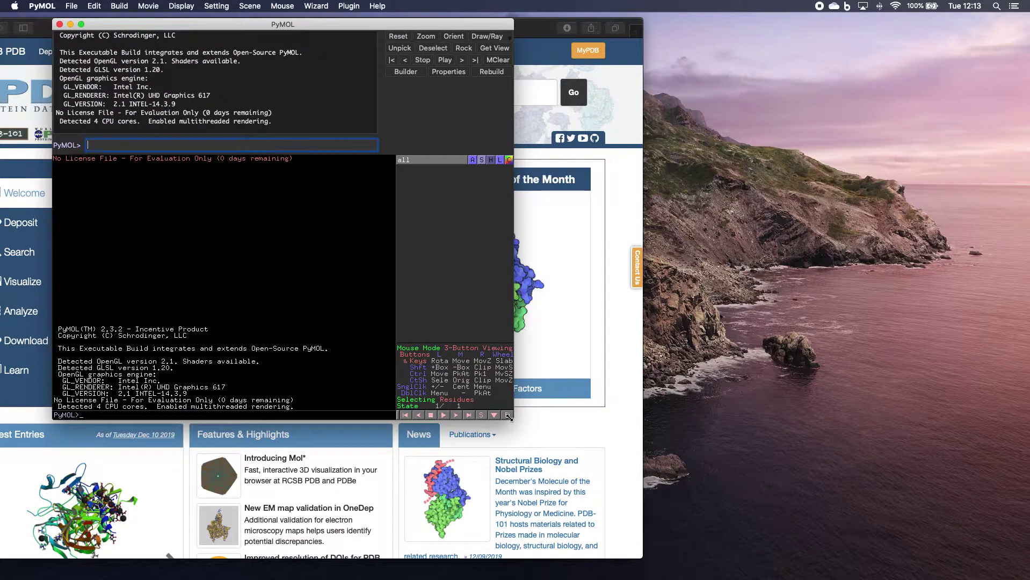
drag(508, 417, 967, 554)
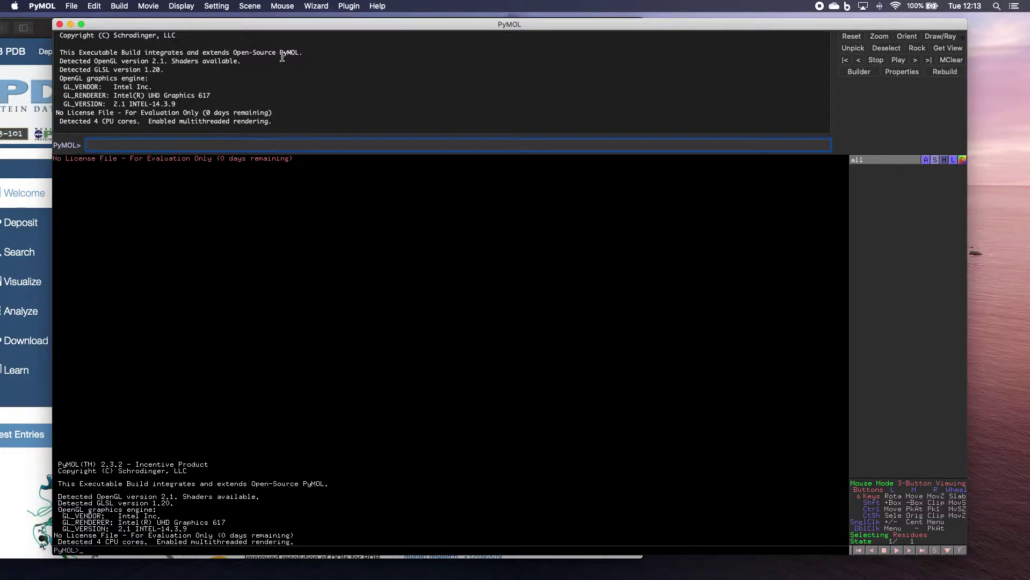
drag(298, 30, 360, 43)
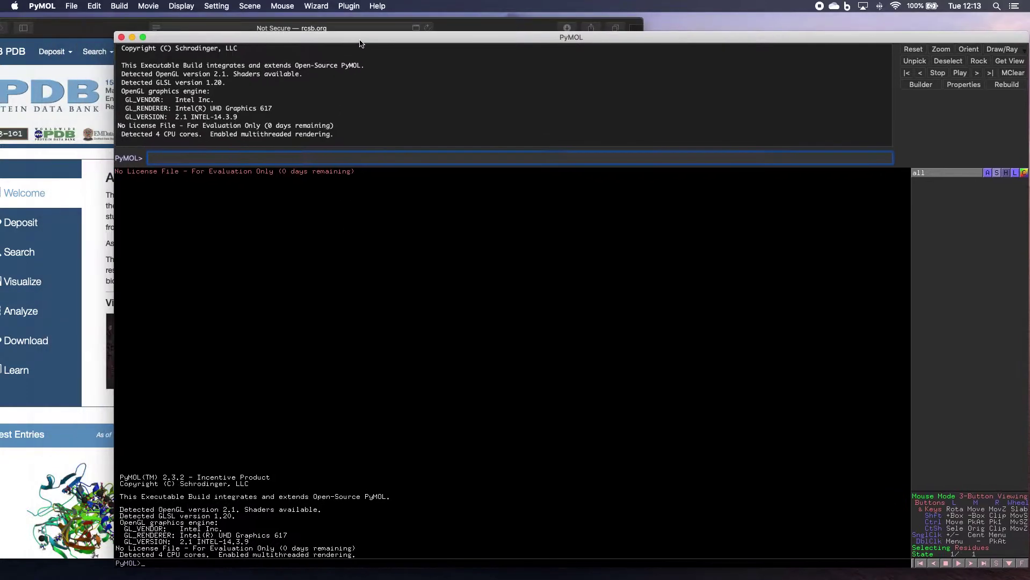
double_click(88, 28)
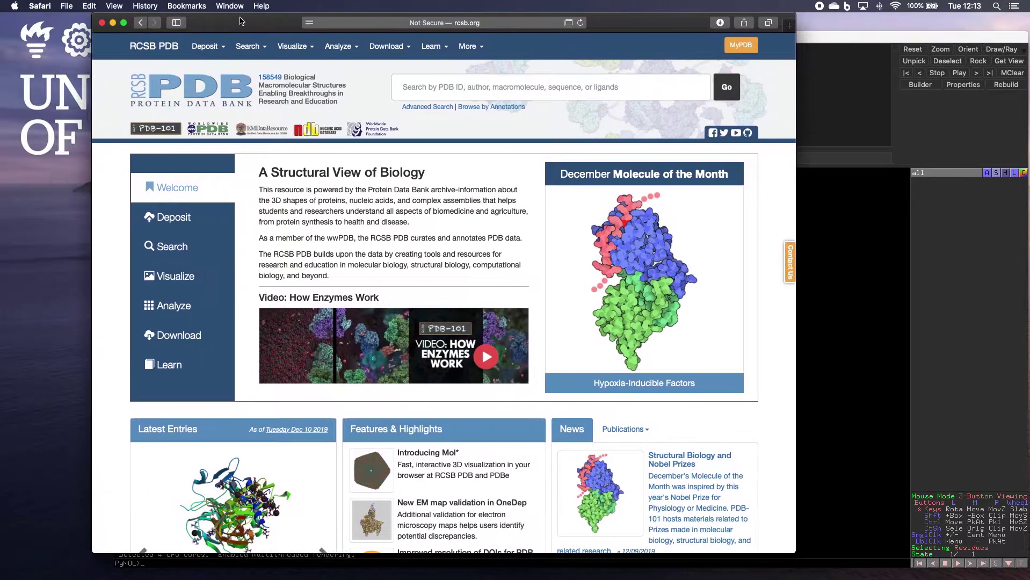
Widen Safari and search RCSB PDB for 'bacterio' to find bacteriorhodopsin structures
drag(790, 310, 933, 309)
click(566, 90)
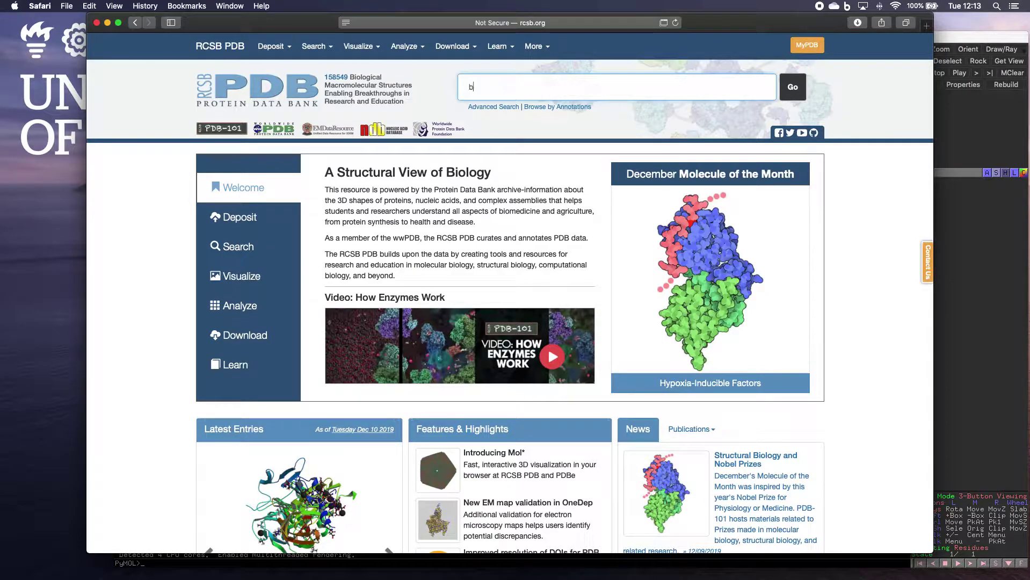
text(bacteriorhodopsin)
key(Return)
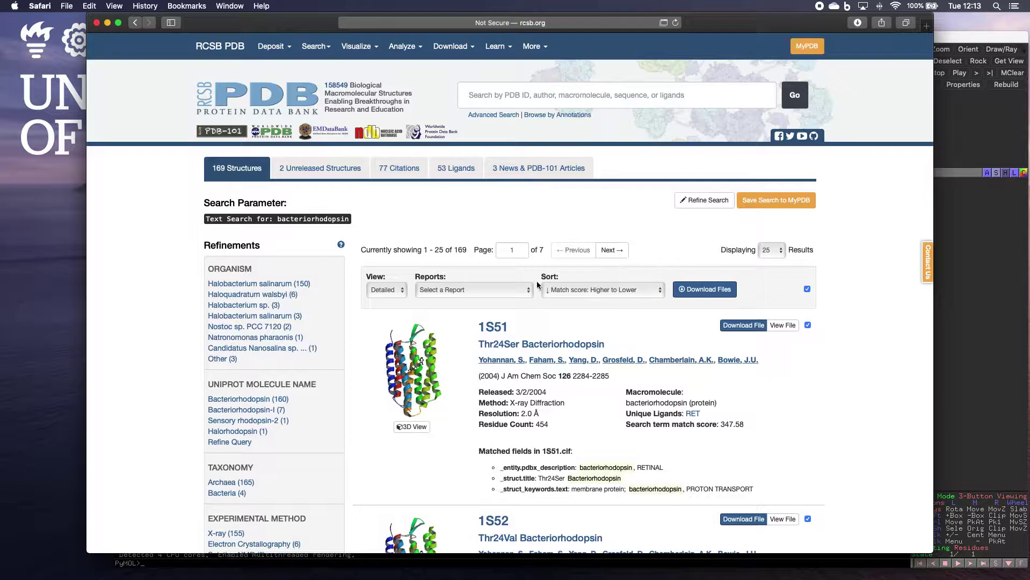
Scroll through the bacteriorhodopsin results and open the 1C3W entry
scroll(537, 282, down, 5)
scroll(543, 284, down, 5)
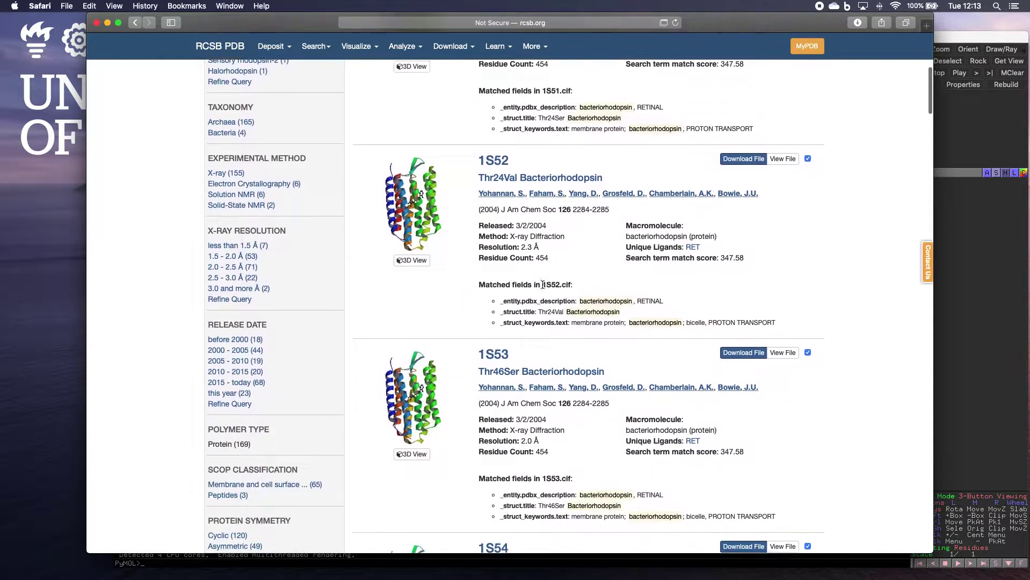
scroll(542, 286, down, 10)
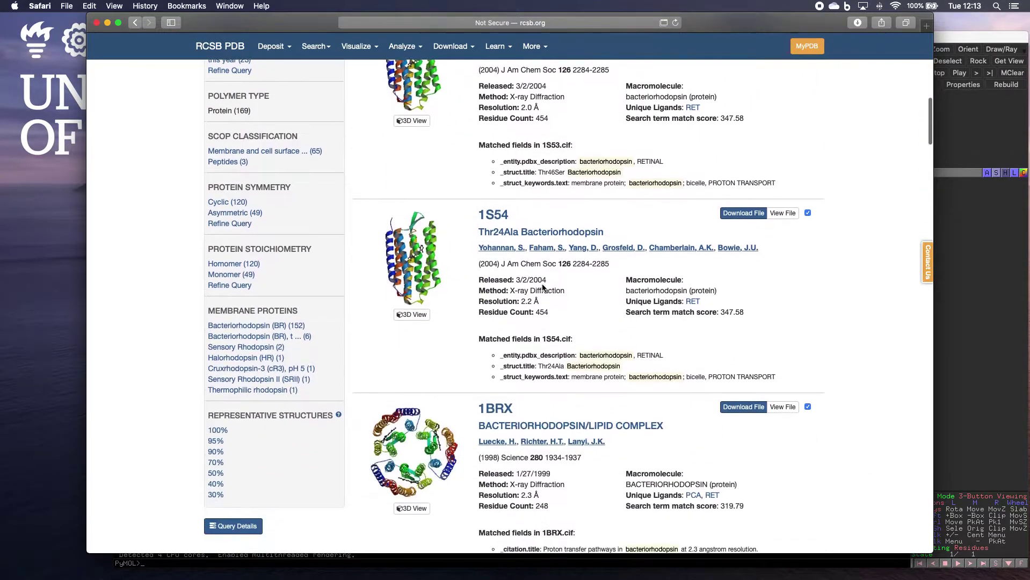
scroll(543, 285, down, 10)
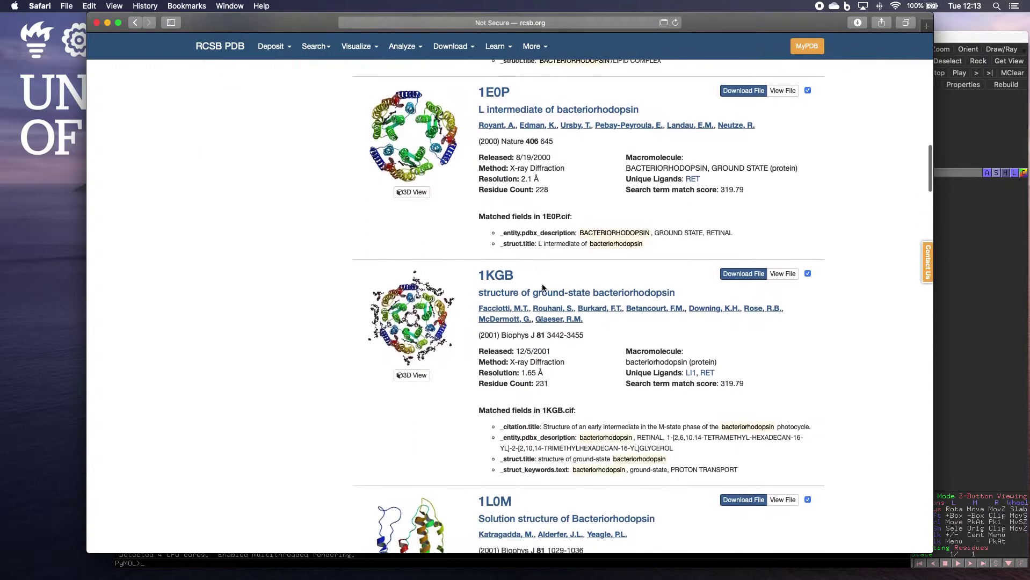
scroll(542, 284, down, 8)
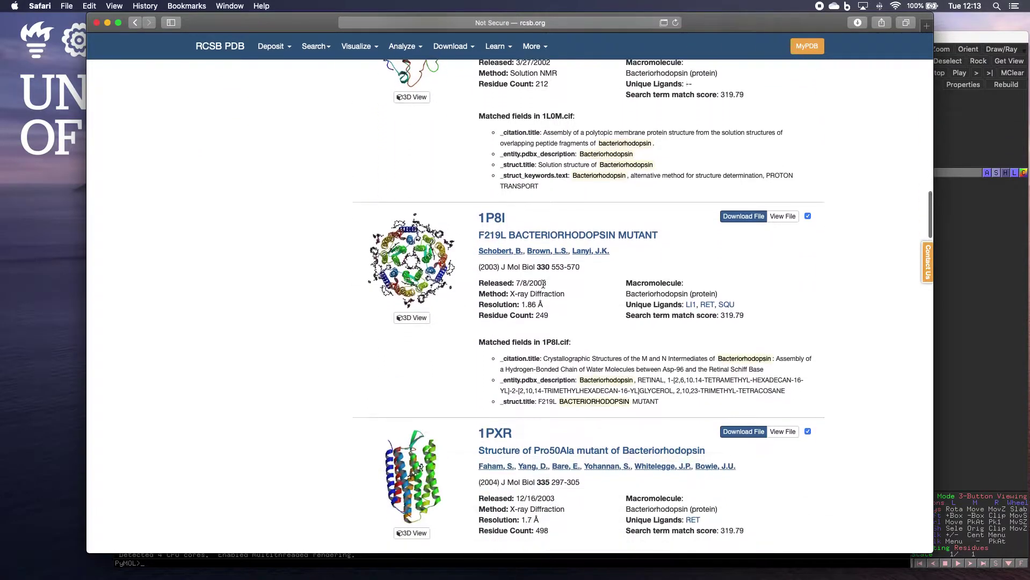
scroll(544, 285, down, 11)
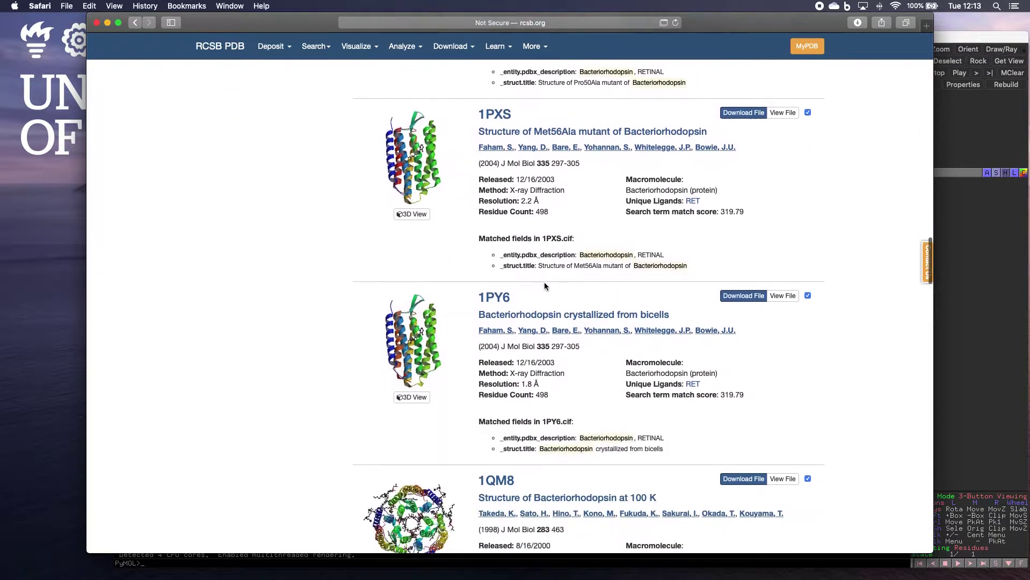
scroll(544, 283, down, 1)
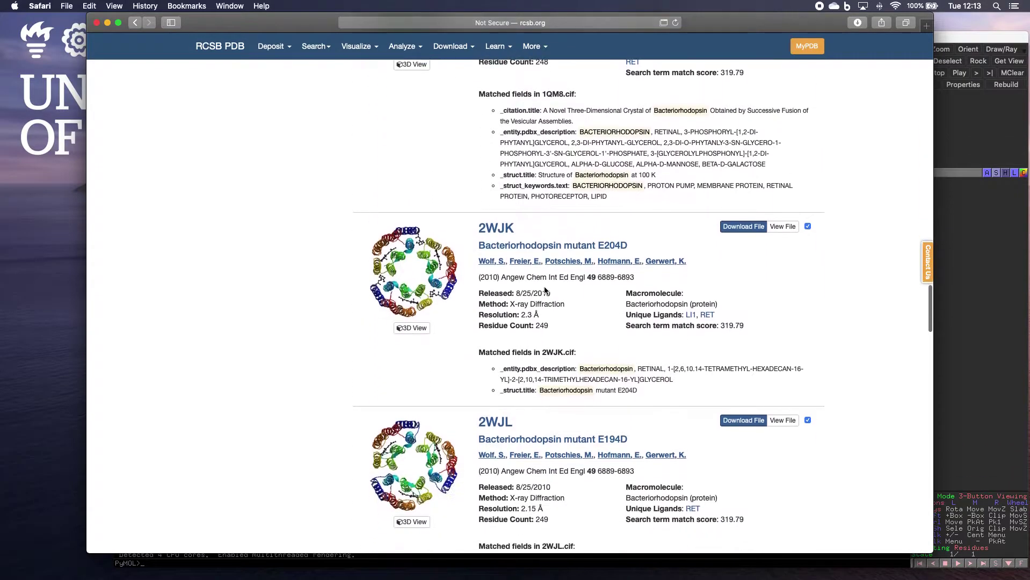
scroll(509, 423, down, 5)
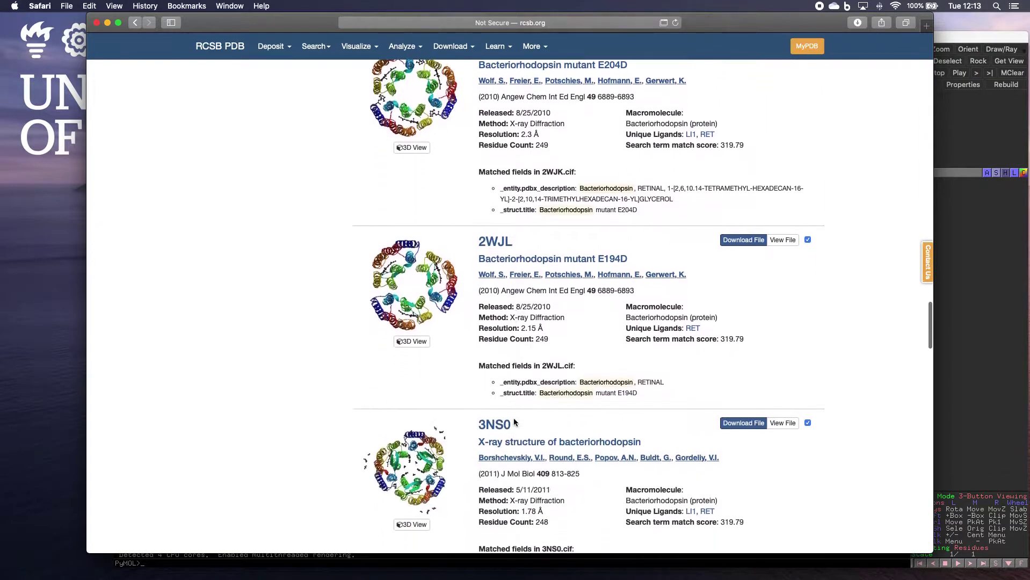
scroll(482, 434, up, 2)
scroll(516, 422, down, 5)
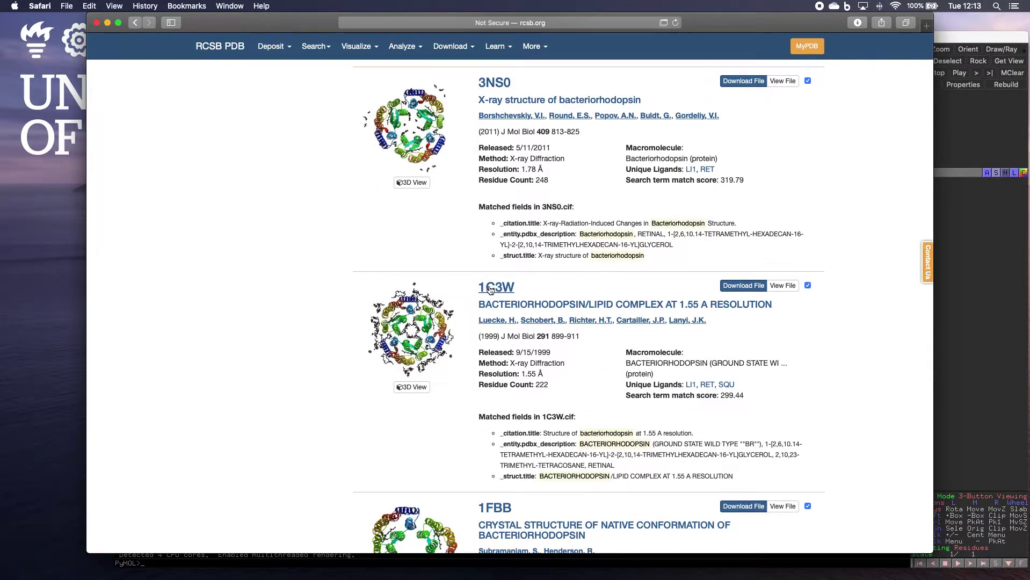
click(501, 290)
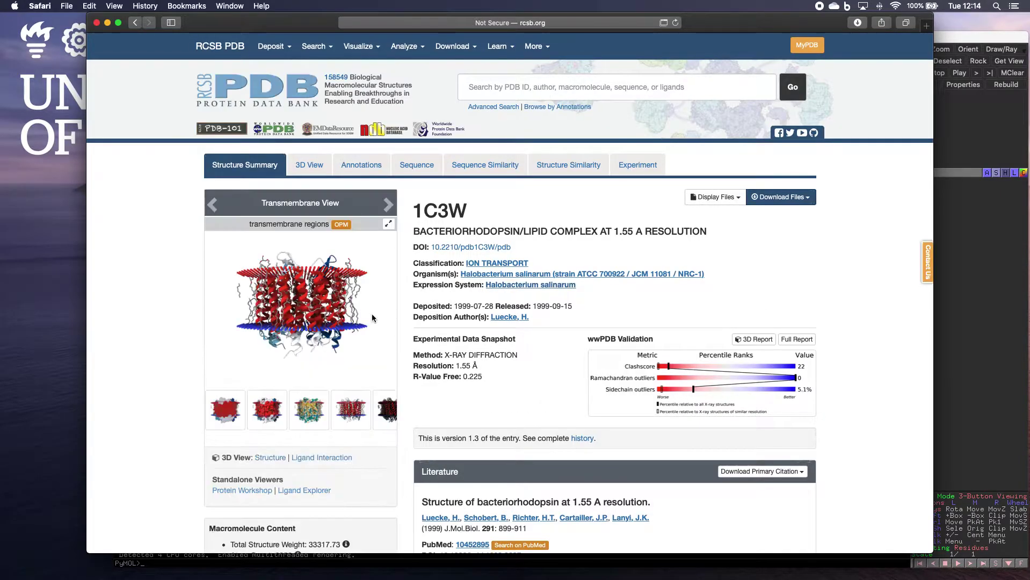
Expand the full PubMed abstract on the 1C3W summary page
scroll(429, 307, down, 4)
scroll(626, 338, down, 3)
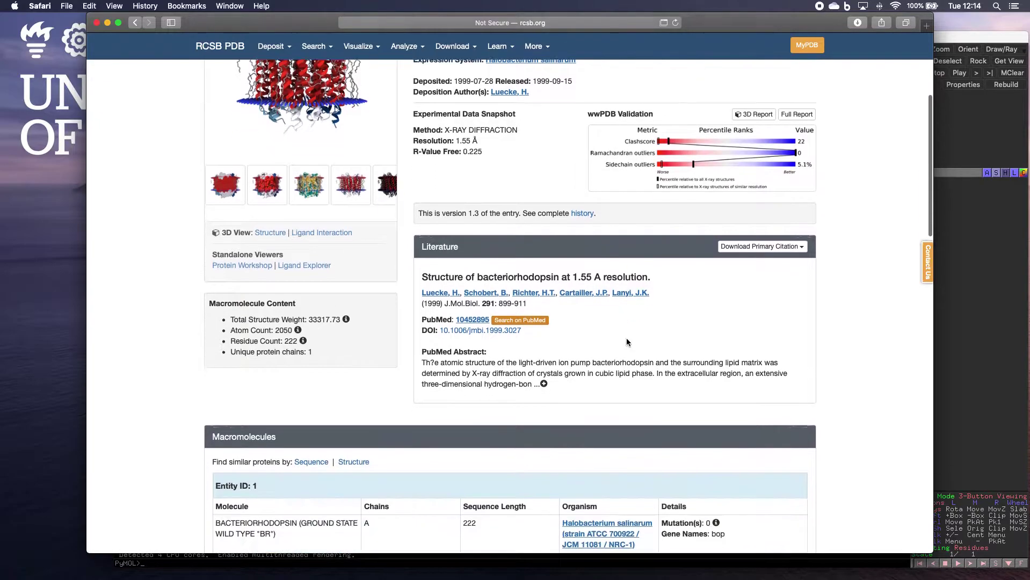
click(544, 380)
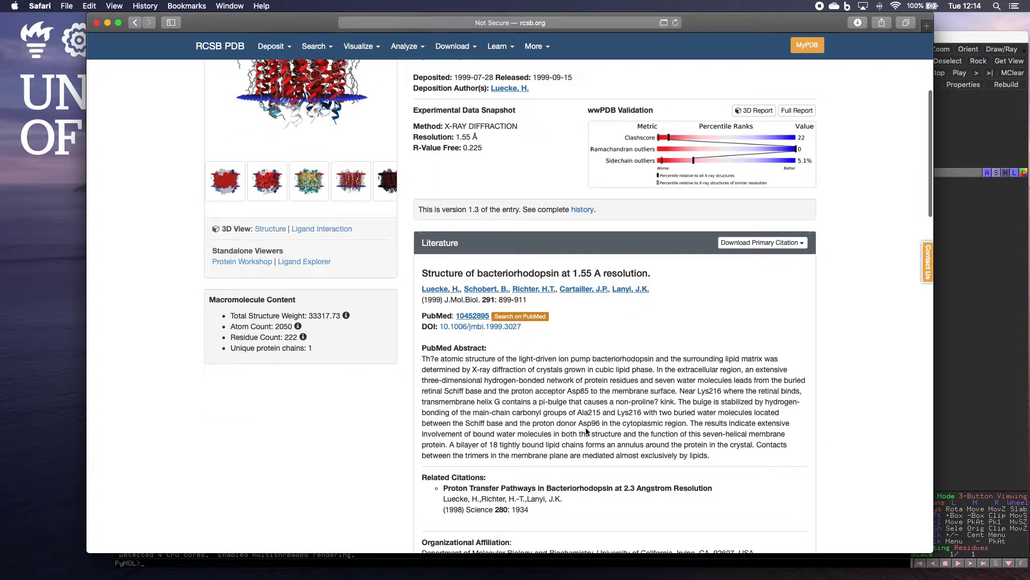
Review the three Small Molecules ligands, return to the page top, and bring PyMOL forward
scroll(623, 421, down, 6)
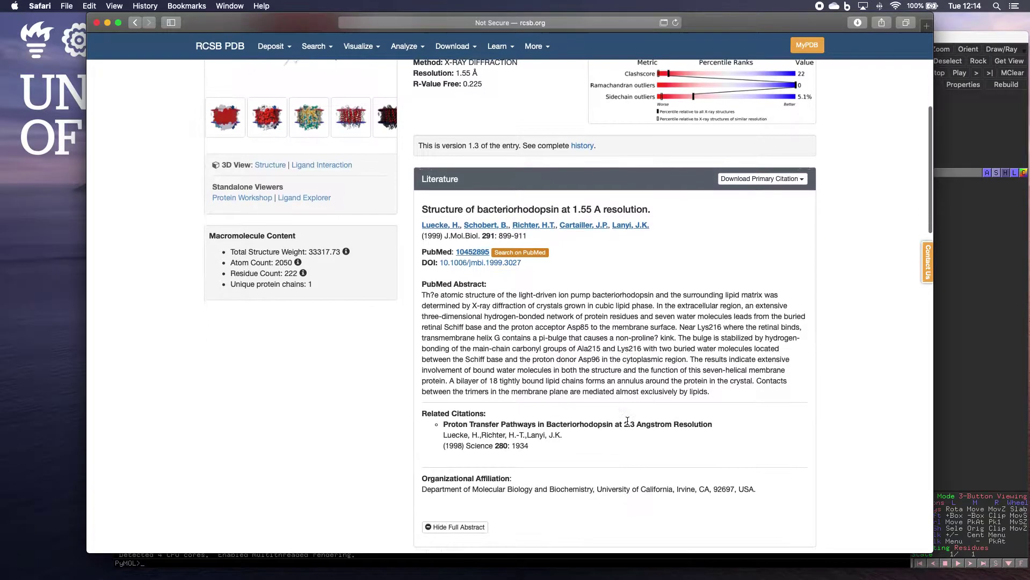
scroll(626, 420, down, 10)
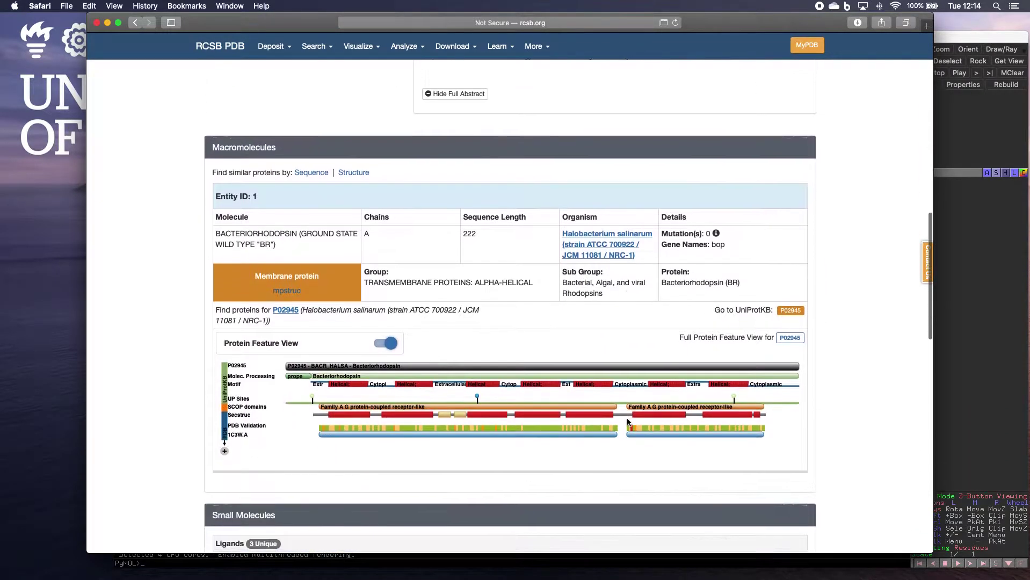
scroll(627, 422, down, 5)
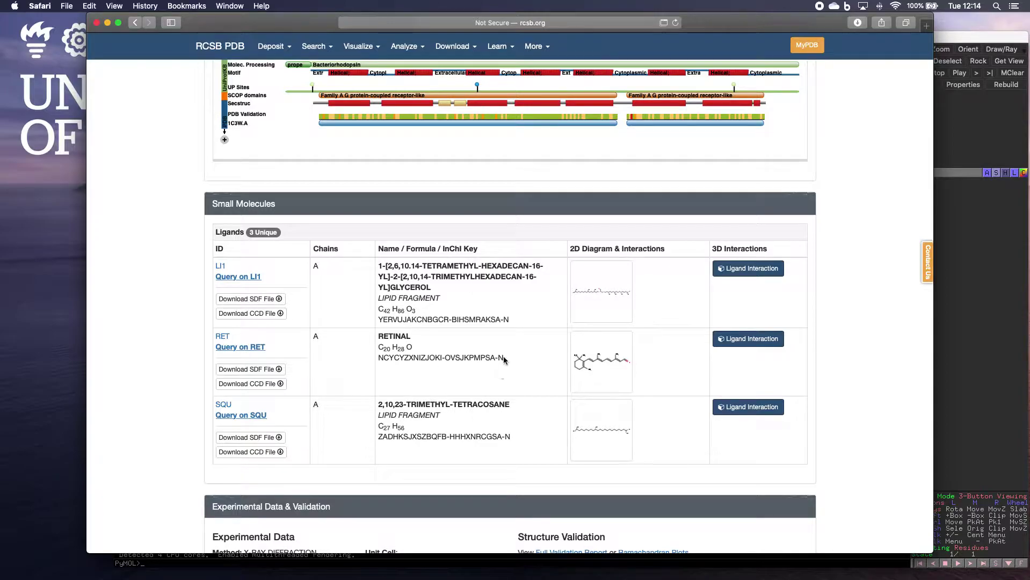
scroll(503, 356, down, 3)
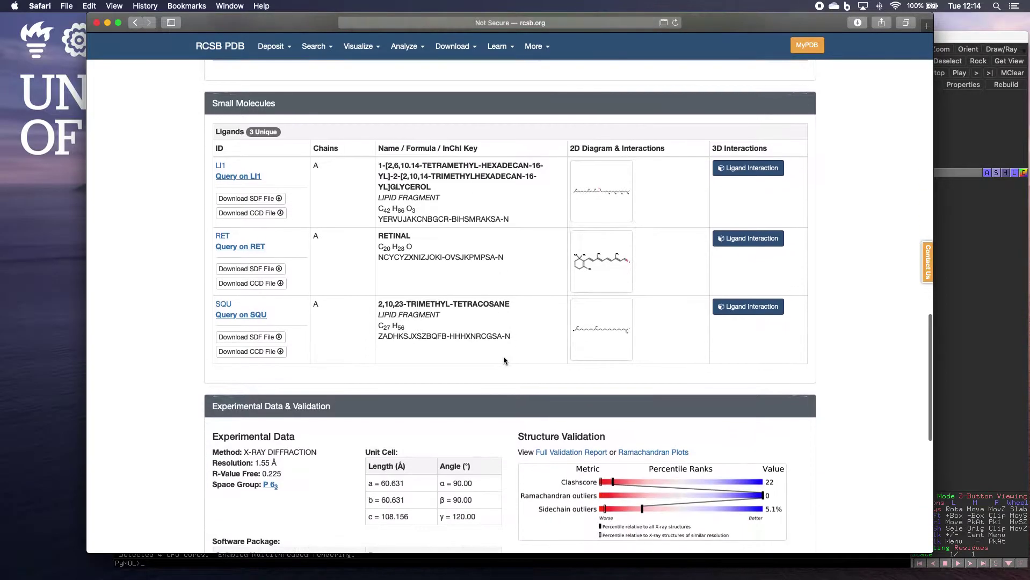
scroll(503, 355, up, 8)
scroll(503, 356, up, 10)
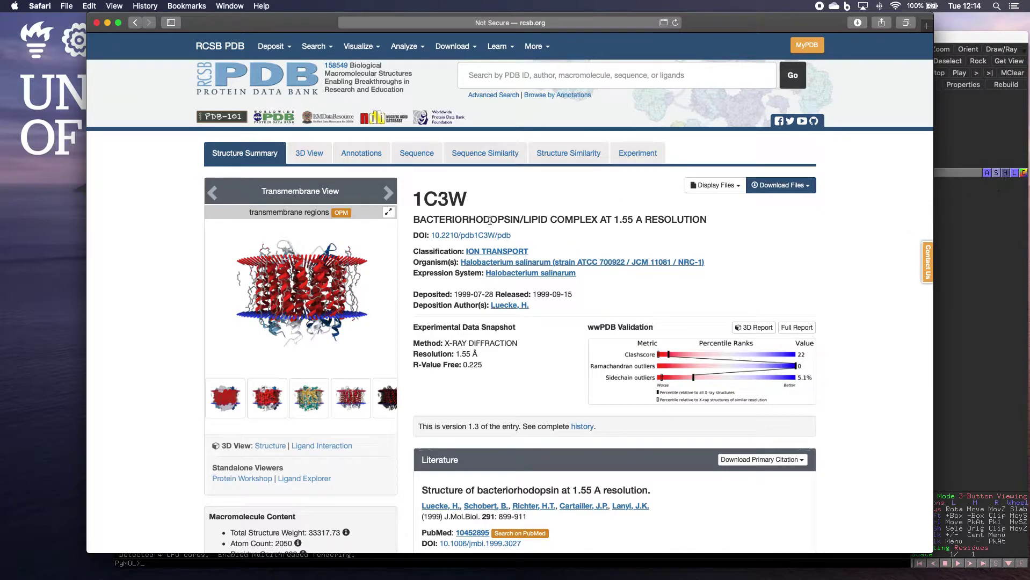
click(999, 274)
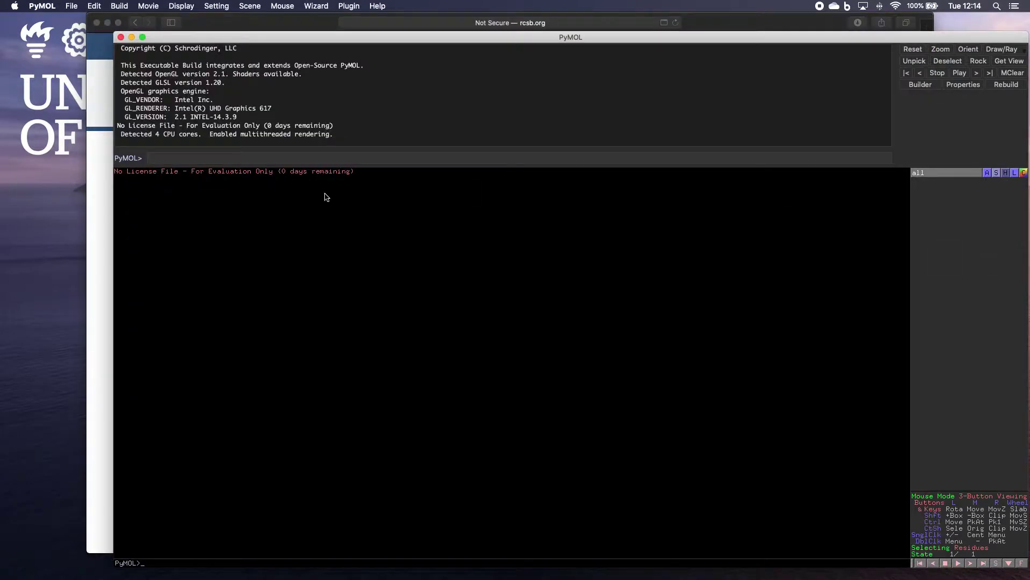
Move PyMOL up-left and run 'fetch 1c3w' to load bacteriorhodopsin as a green cartoon
click(241, 29)
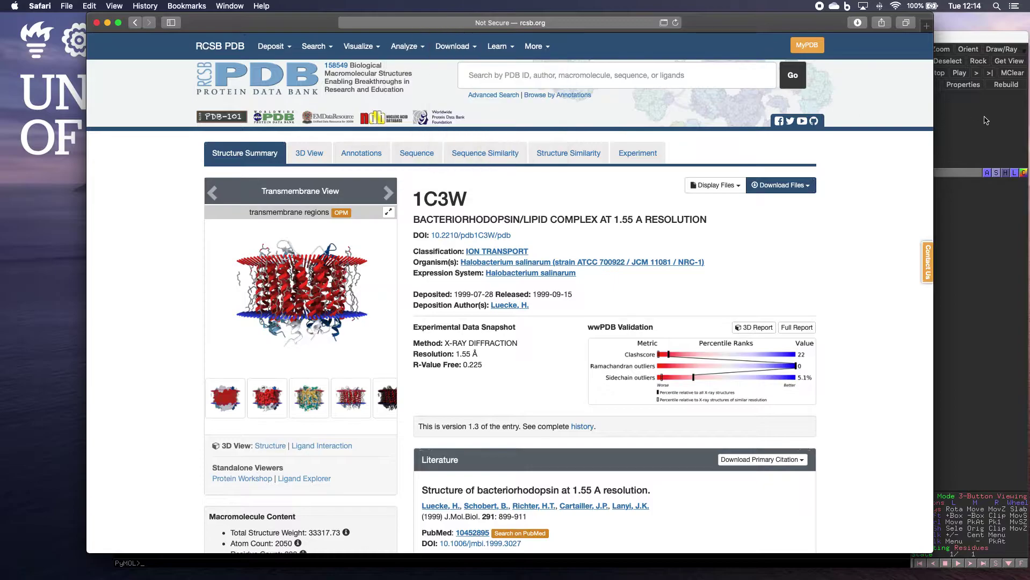
click(978, 226)
drag(419, 39, 323, 24)
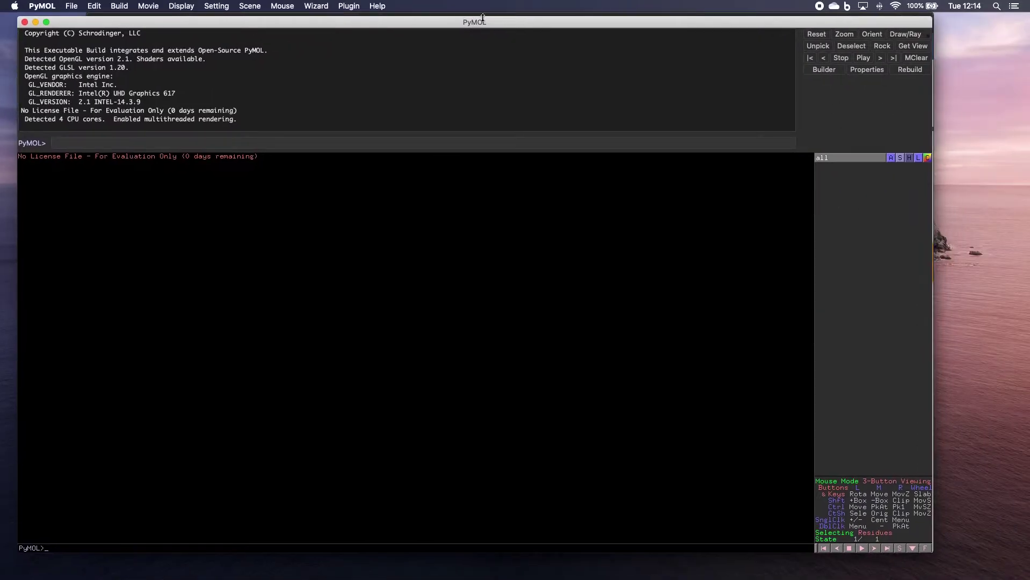
click(85, 144)
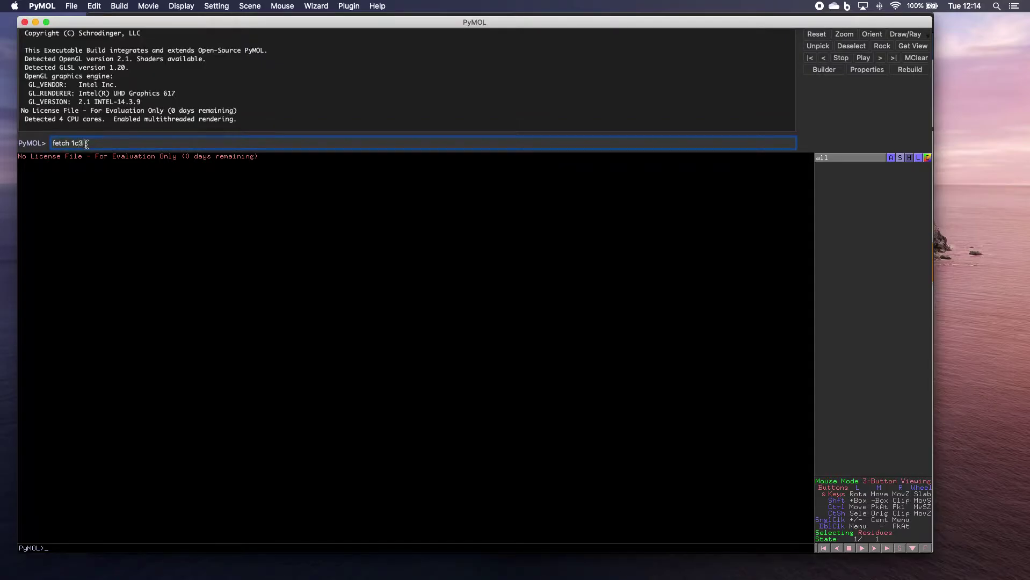
text(fetch 1c3w)
key(Return)
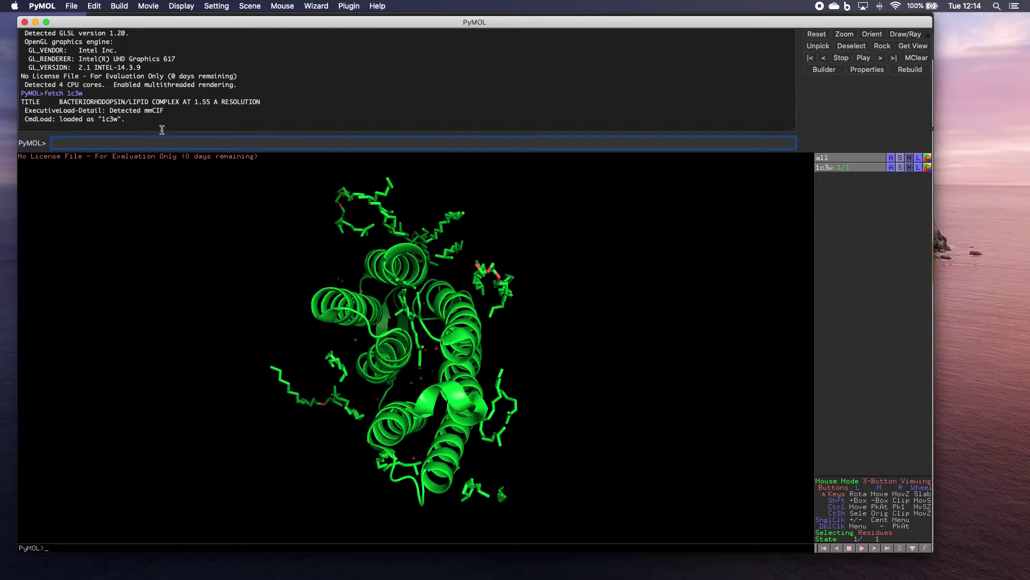
Rotate 1c3w to a side view of the helix bundle and enable Display > Sequence
drag(504, 271, 376, 287)
drag(493, 295, 358, 364)
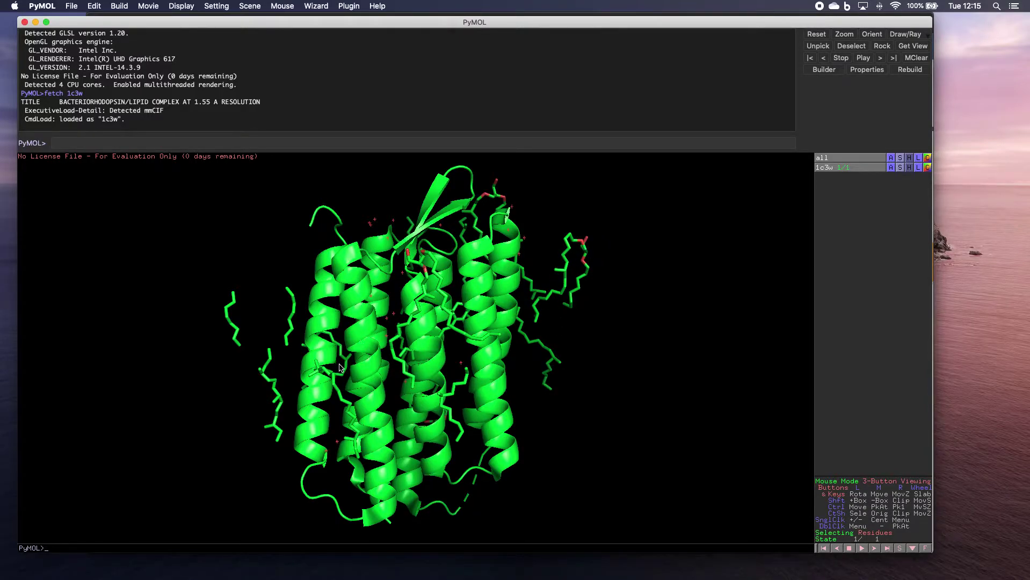
drag(374, 341, 368, 281)
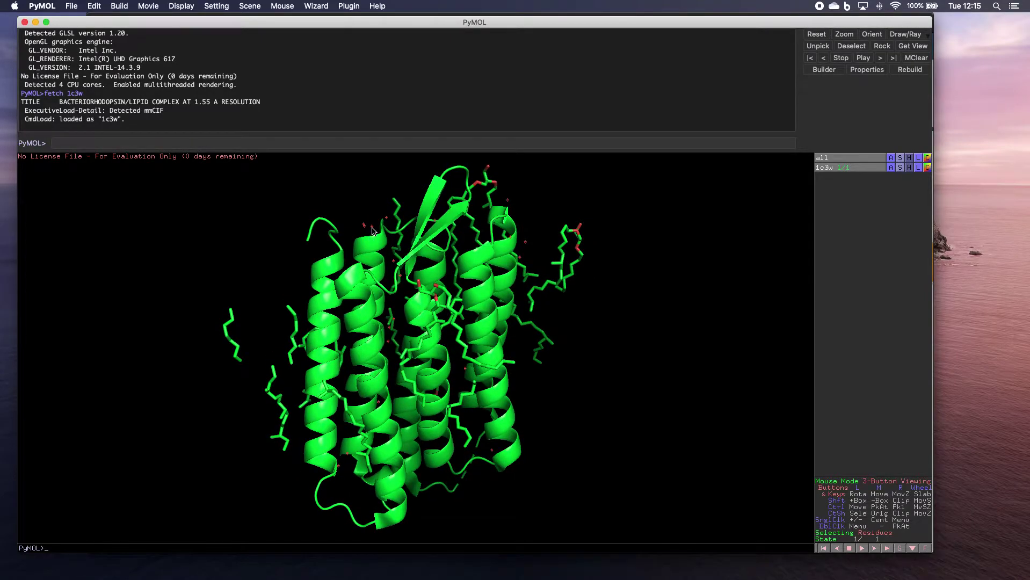
drag(406, 376, 356, 356)
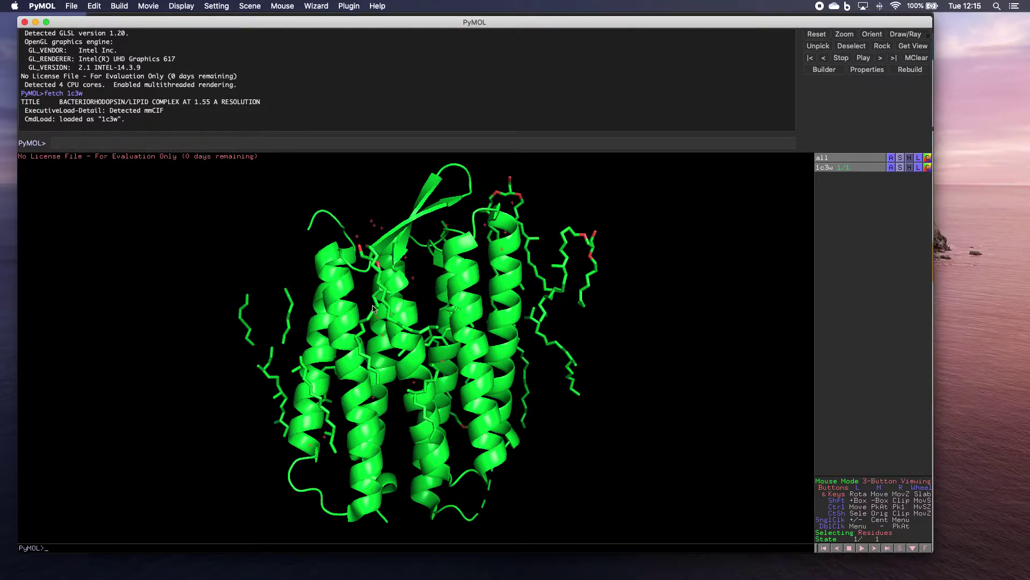
click(182, 6)
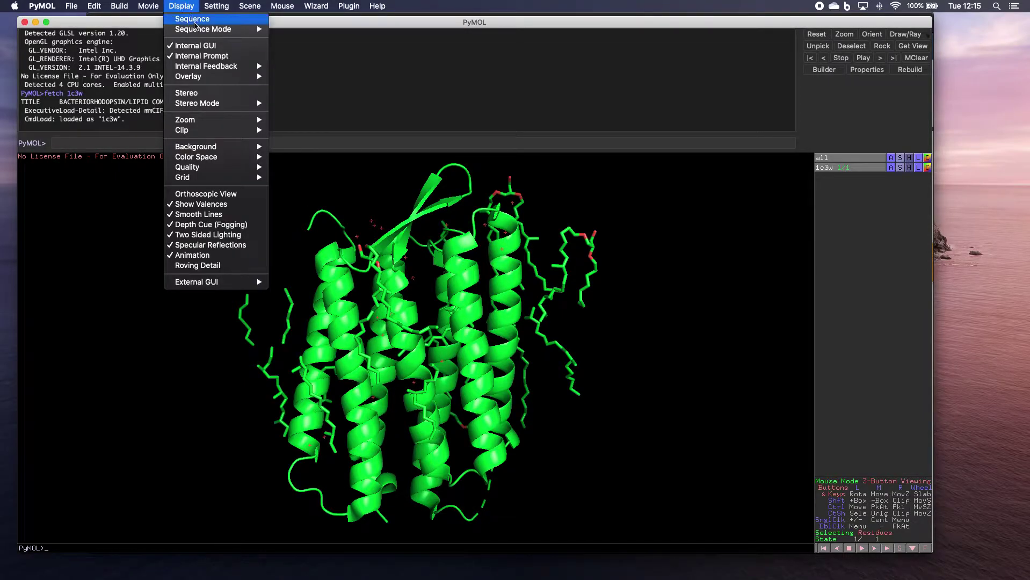
click(195, 20)
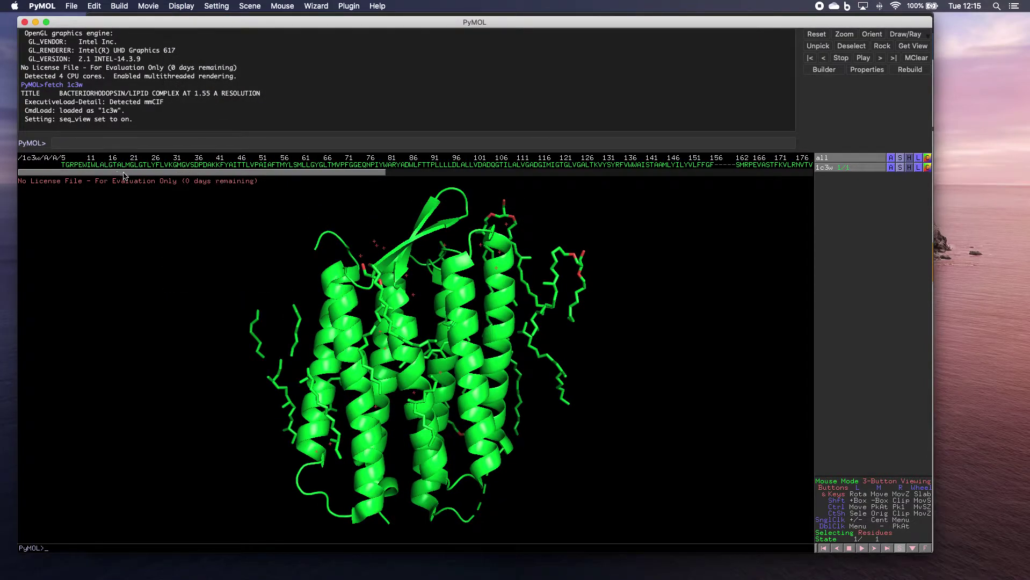
Scroll the sequence bar to the LI1, SQU and RET ligand entries and enlarge PyMOL's window
drag(372, 175, 486, 185)
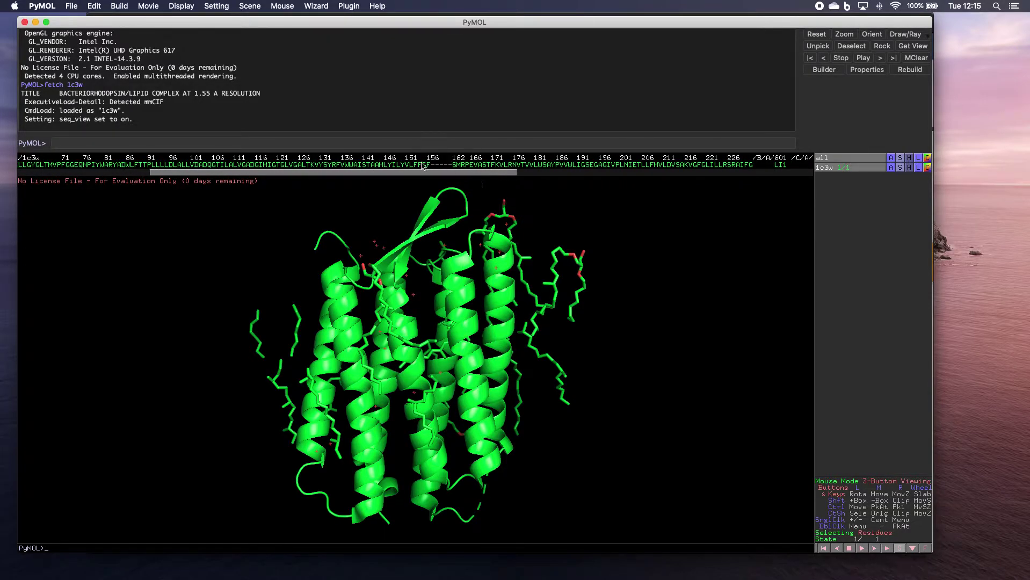
drag(400, 173, 535, 181)
drag(444, 176, 468, 177)
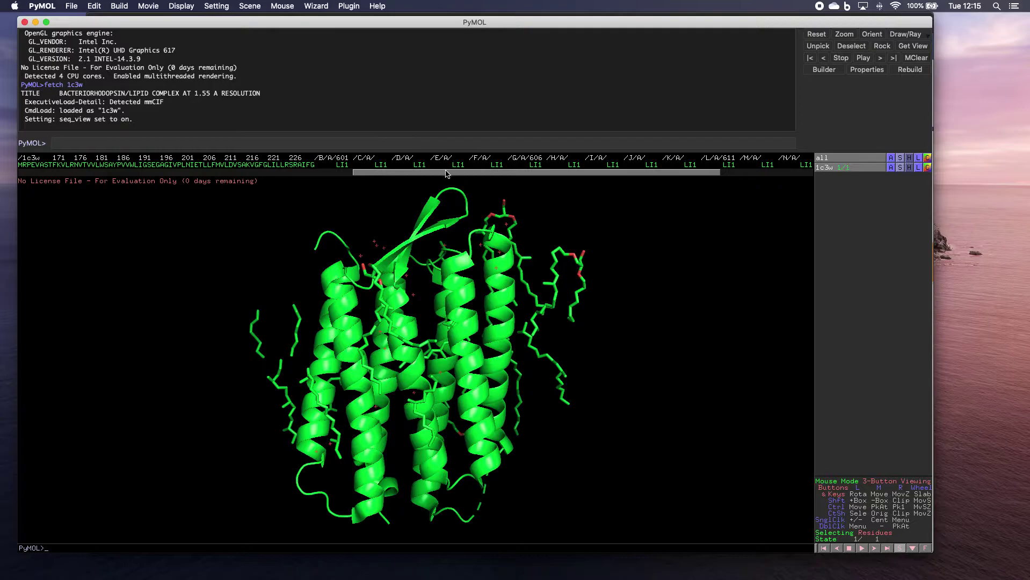
drag(449, 176, 555, 180)
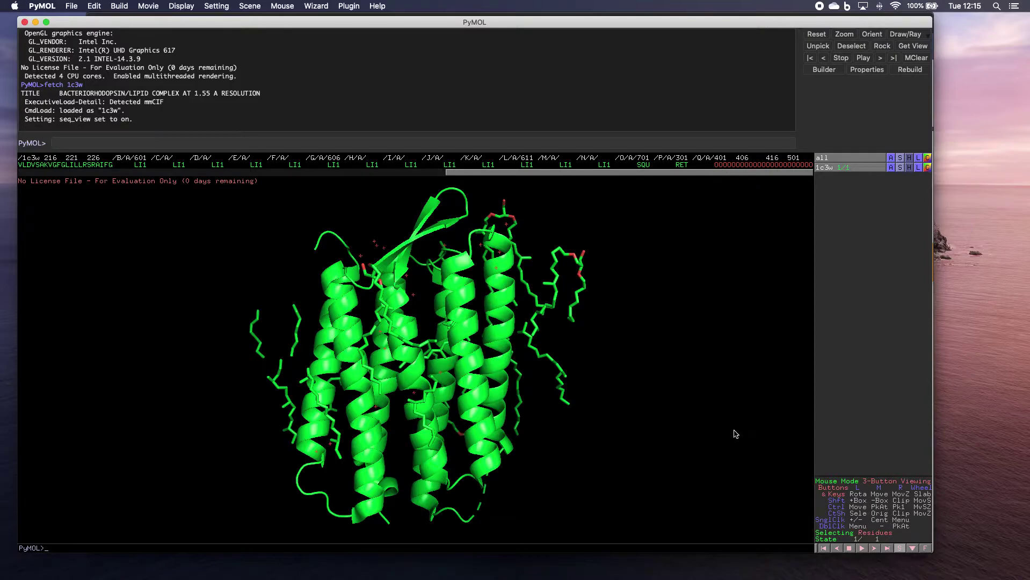
drag(931, 550, 1015, 572)
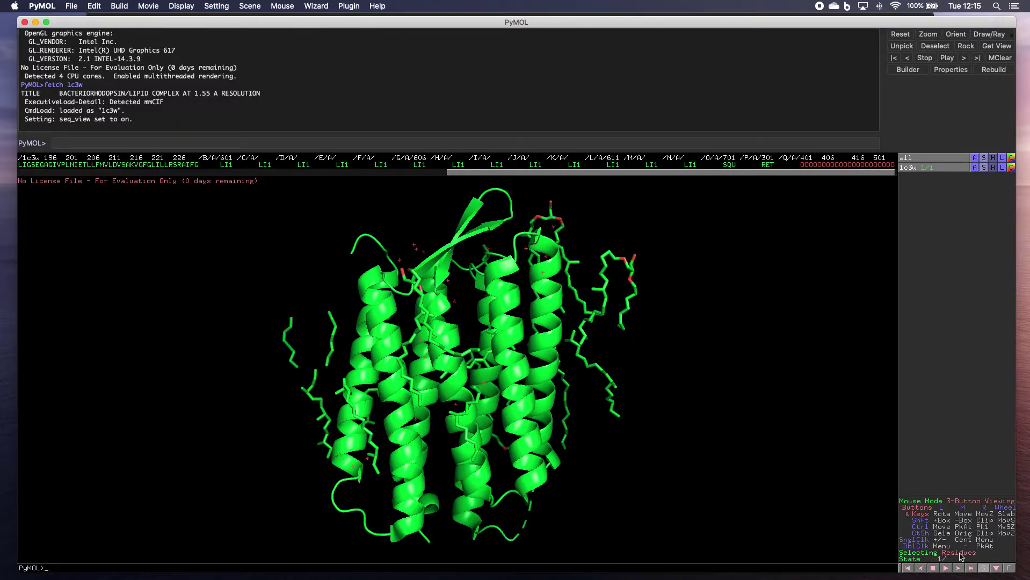
click(961, 554)
Cycle the mouse panel's Selecting mode until it reads Molecules
click(961, 554)
click(960, 554)
click(961, 554)
click(961, 553)
Select the whole protein, clear it, then select the lipid LI1 601
click(544, 312)
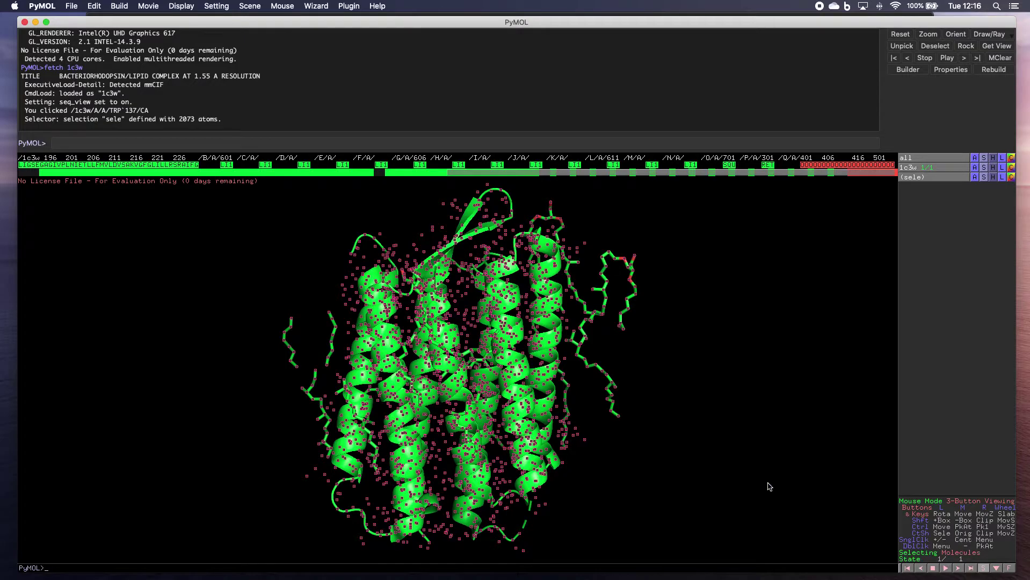
click(676, 345)
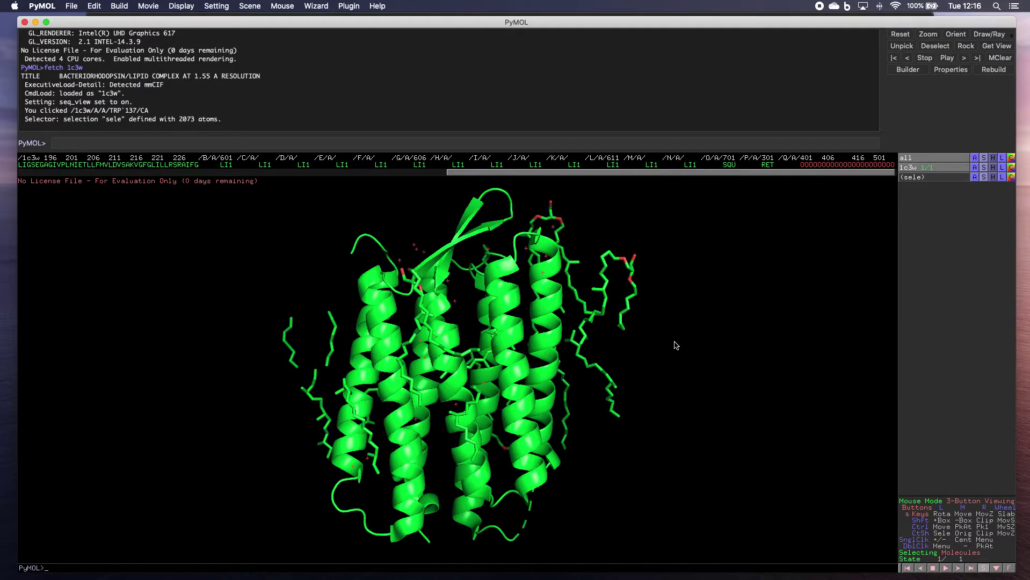
click(632, 274)
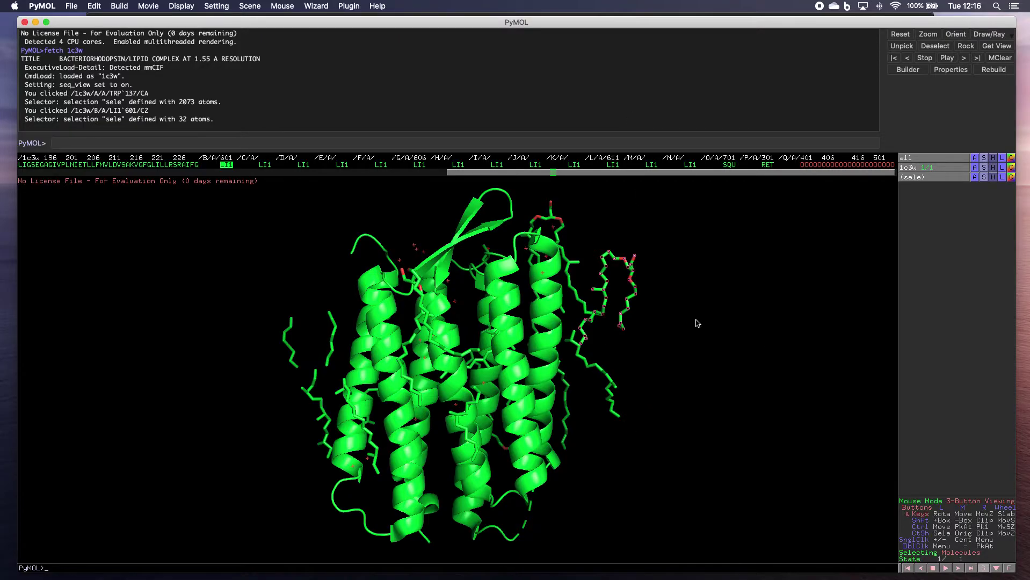
Toggle selection of lipids LI1 601 and LI1 608 and retinal RET 301, leaving nothing selected
click(686, 372)
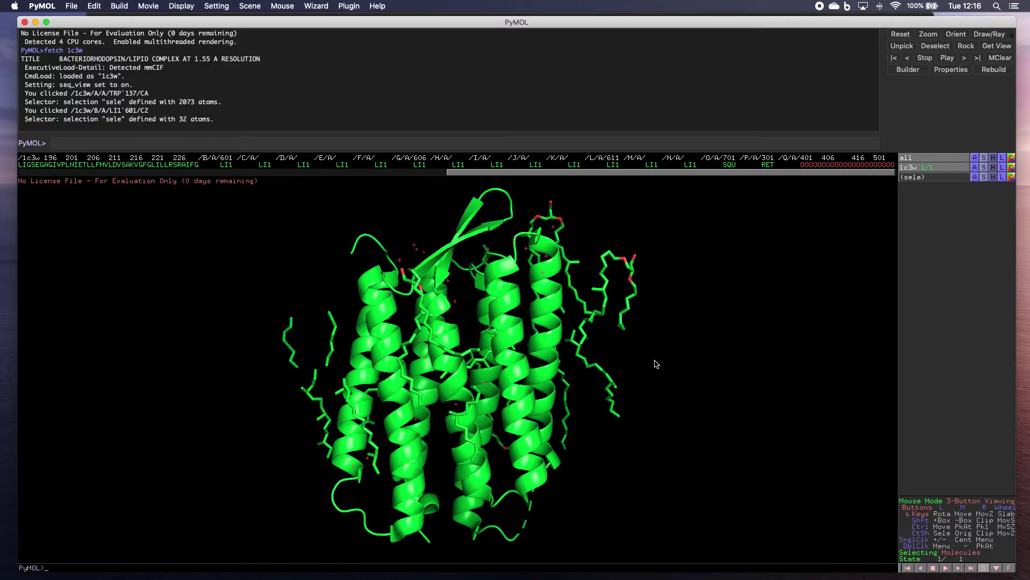
click(610, 381)
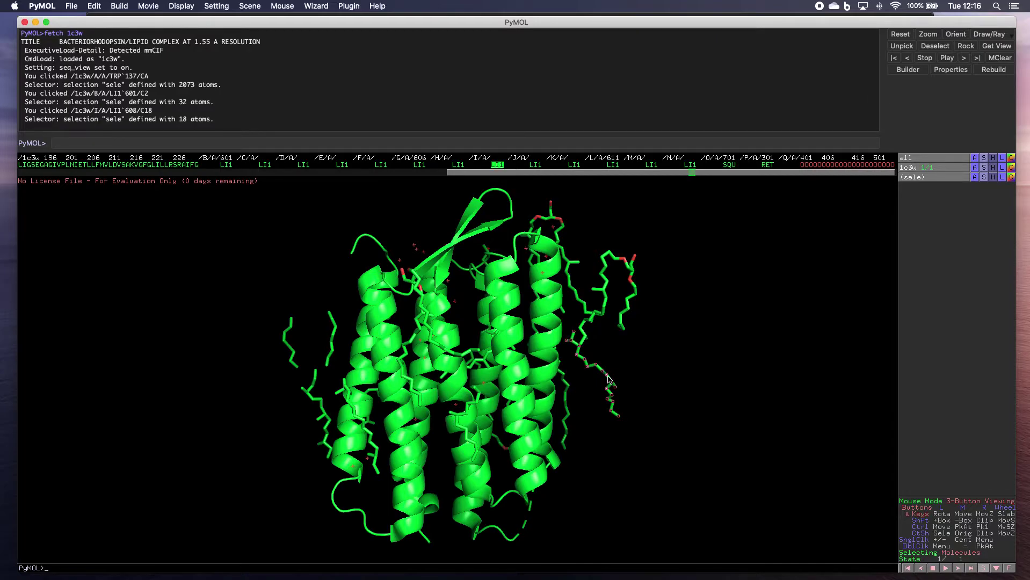
click(609, 379)
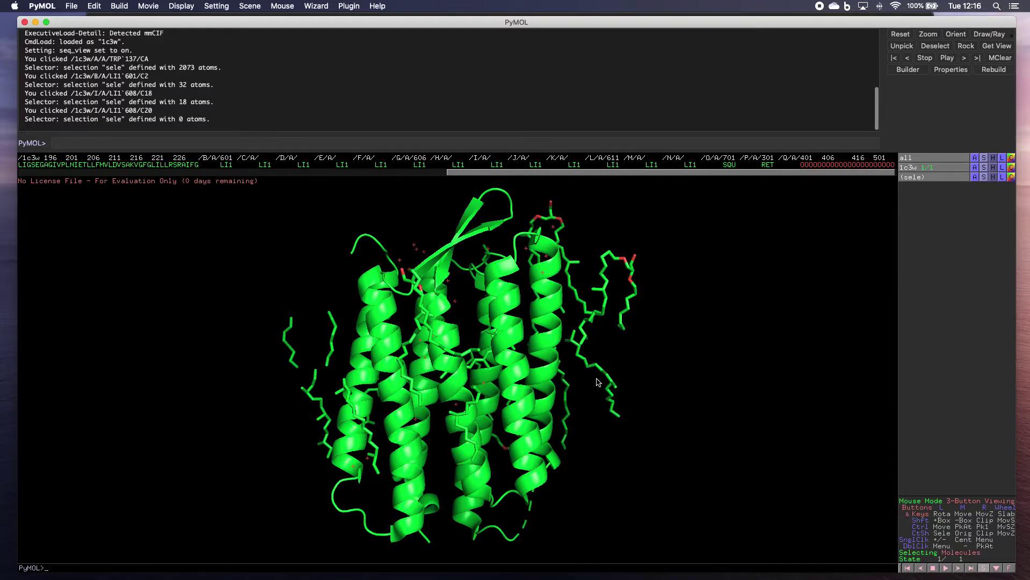
click(474, 364)
click(474, 364)
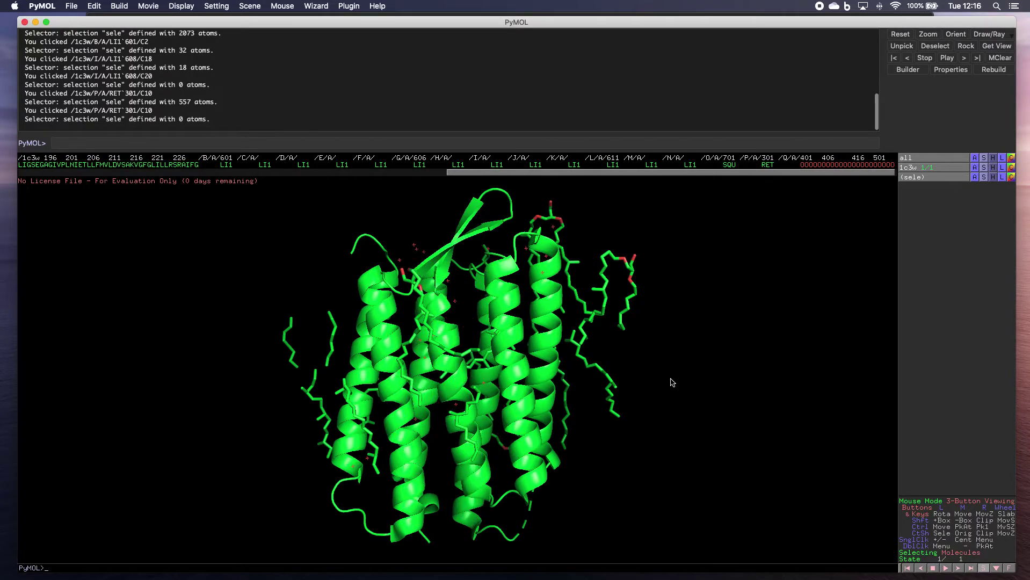
Select the SQU ligand from the sequence bar and rotate to another side of the bundle
drag(520, 175, 570, 179)
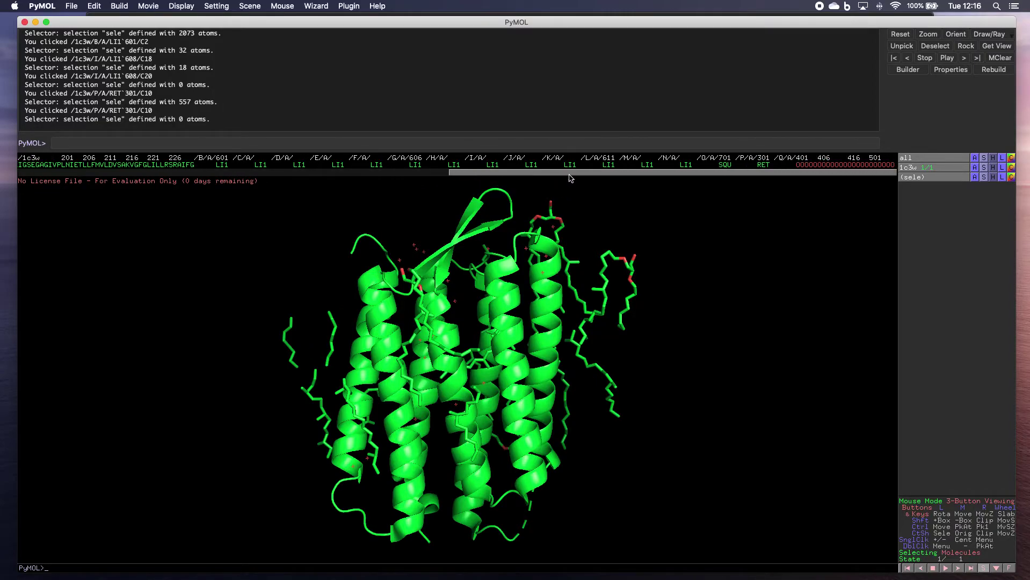
click(764, 166)
click(764, 166)
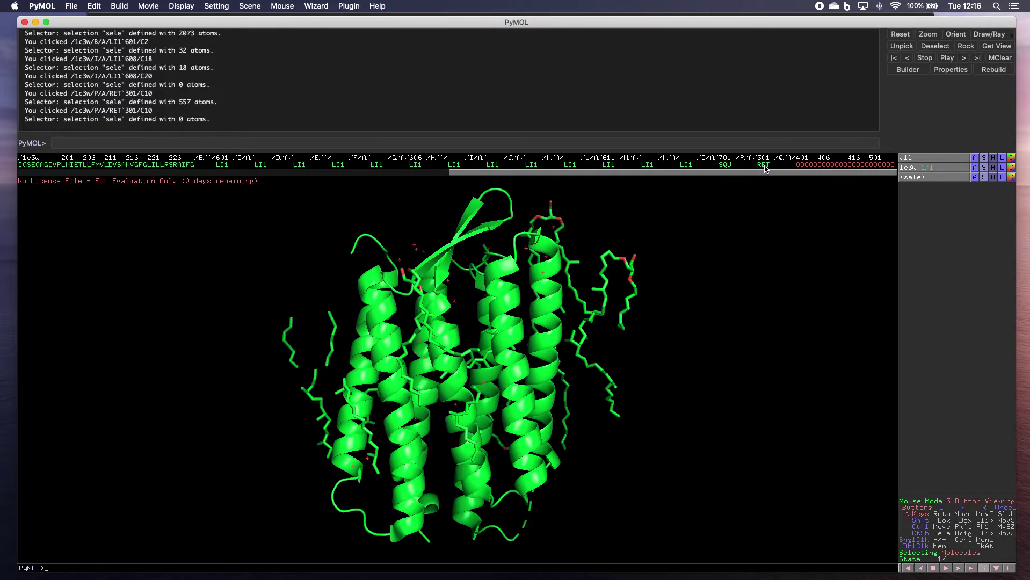
click(725, 165)
drag(588, 312, 556, 389)
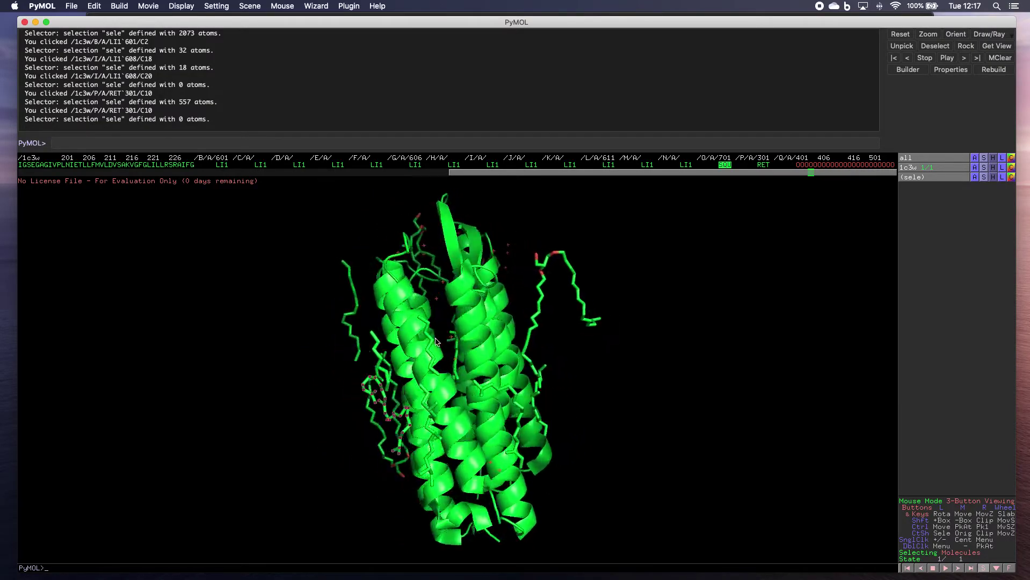
Rotate, zoom and clip the view, ending close in with the retinal ligand centred
mouse_move(503, 338)
mouse_down()
mouse_move(557, 355)
mouse_move(324, 357)
mouse_move(410, 363)
mouse_move(510, 349)
mouse_up()
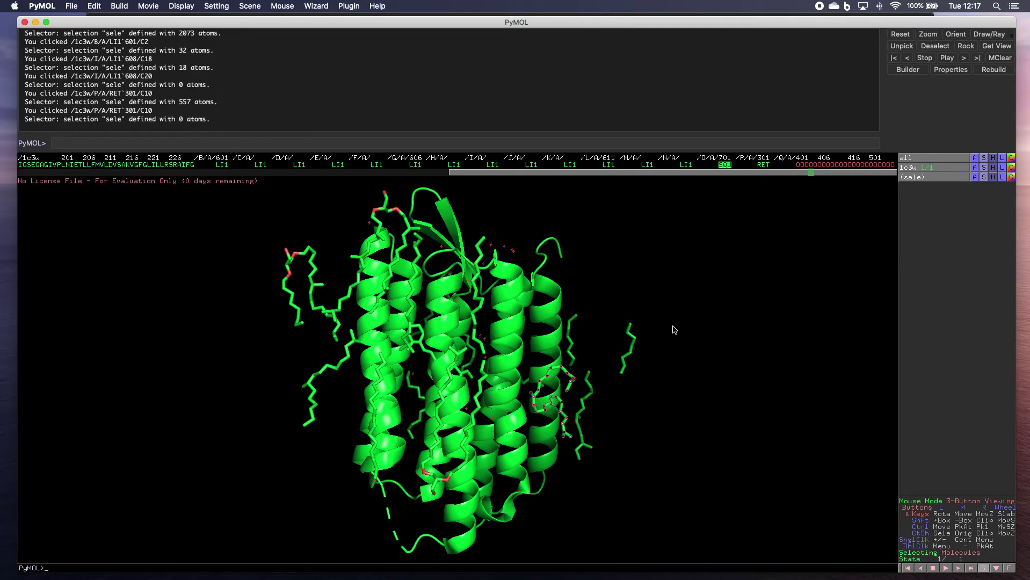
right_drag(674, 330, 616, 269)
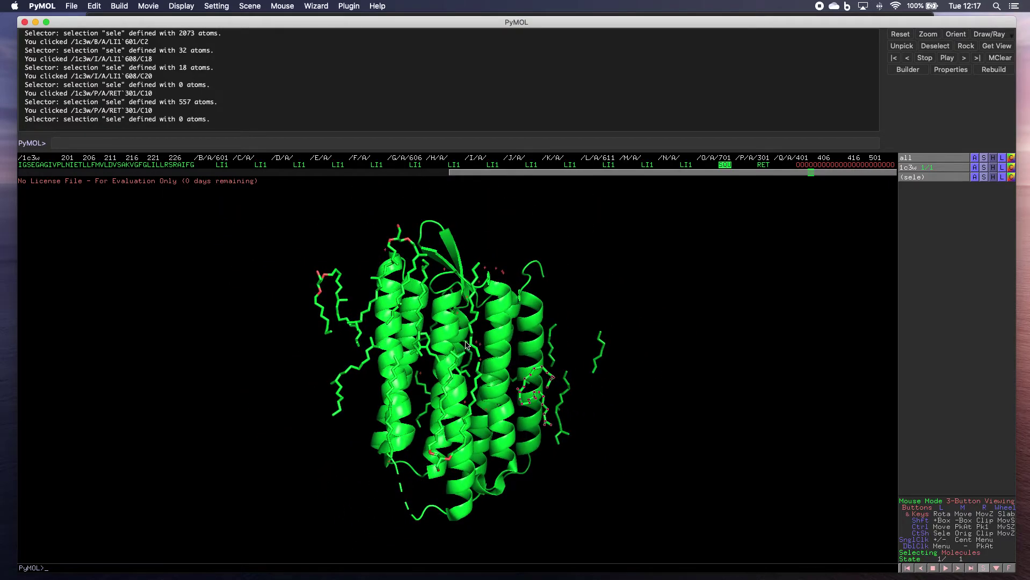
scroll(465, 344, down, 10)
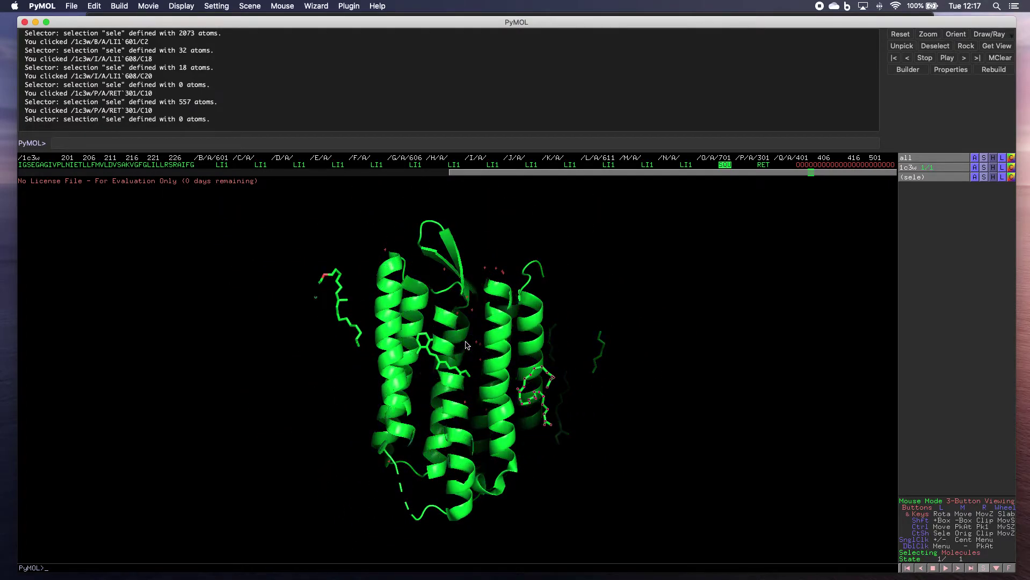
scroll(465, 345, up, 10)
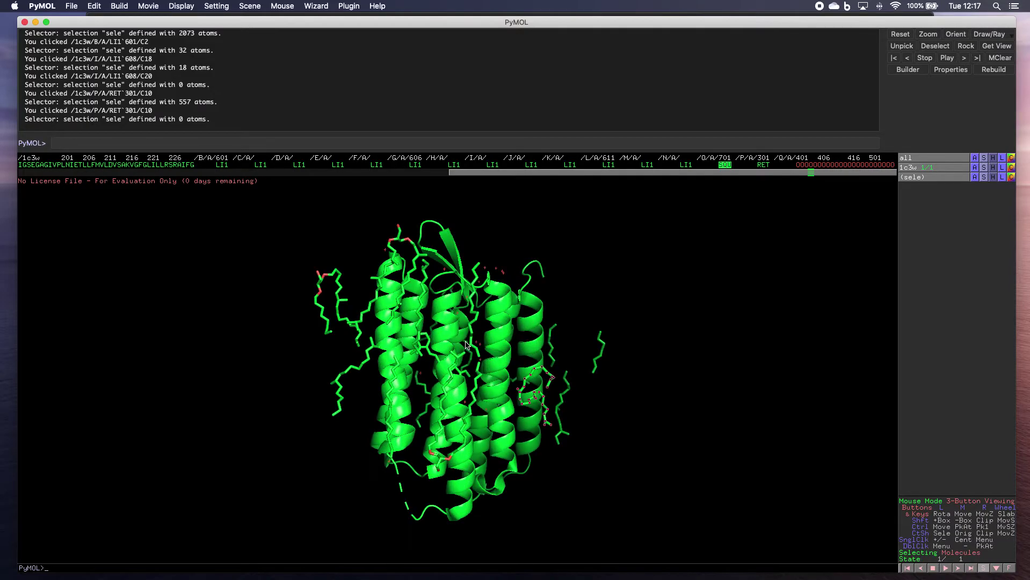
right_drag(481, 355, 469, 370)
drag(467, 383, 437, 382)
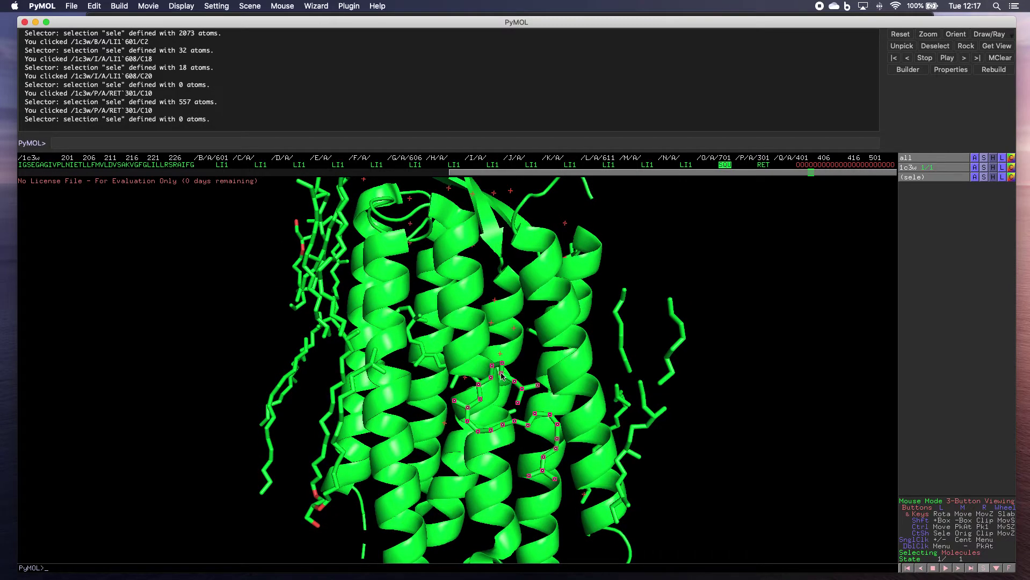
Sweep the clipping slab back and forth through the protein, turning it slightly left midway
scroll(501, 374, down, 5)
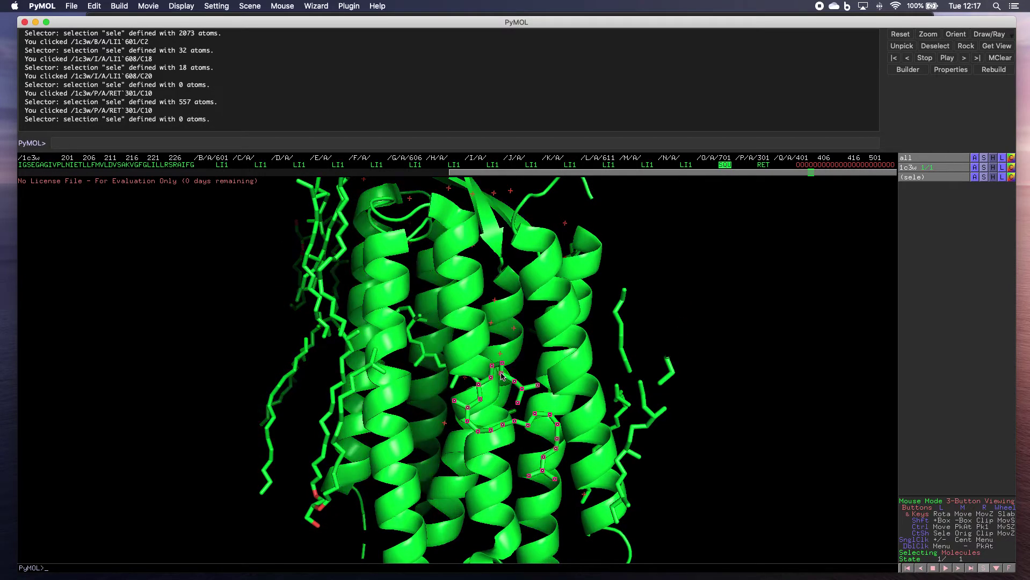
scroll(501, 374, up, 4)
scroll(502, 376, down, 3)
scroll(501, 375, up, 4)
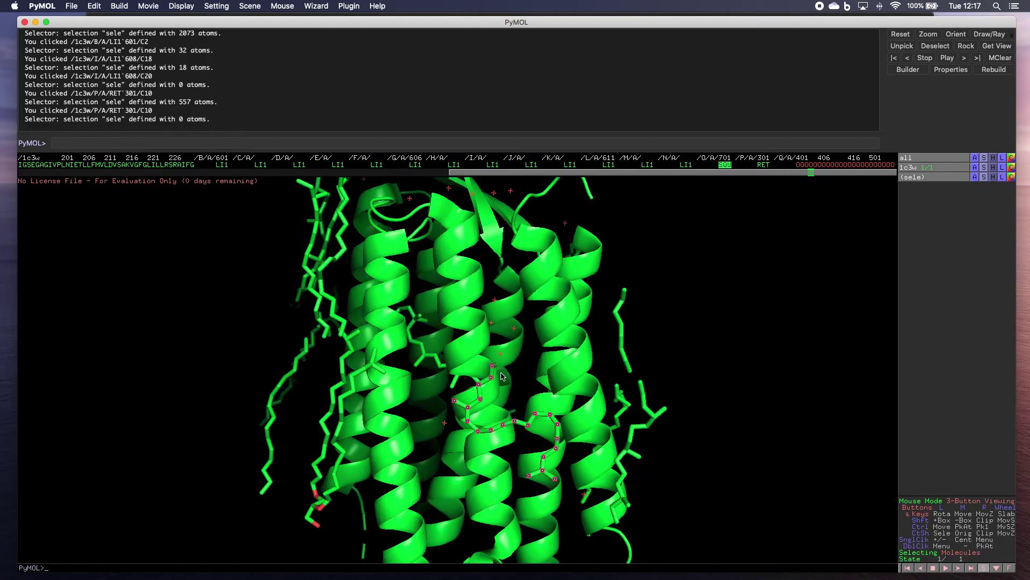
scroll(501, 375, down, 3)
scroll(501, 376, up, 2)
drag(506, 379, 493, 380)
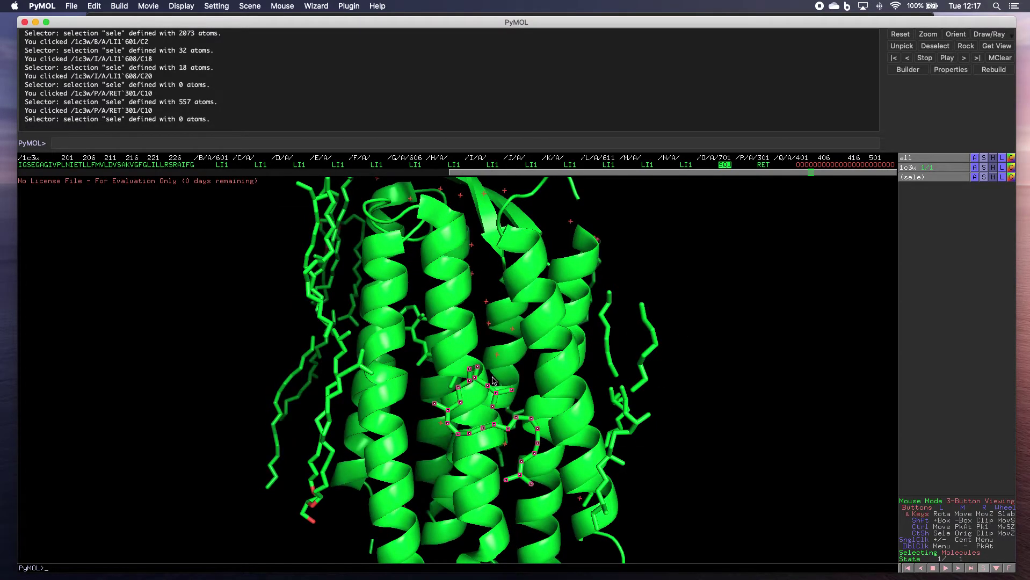
scroll(493, 380, down, 3)
scroll(493, 380, down, 2)
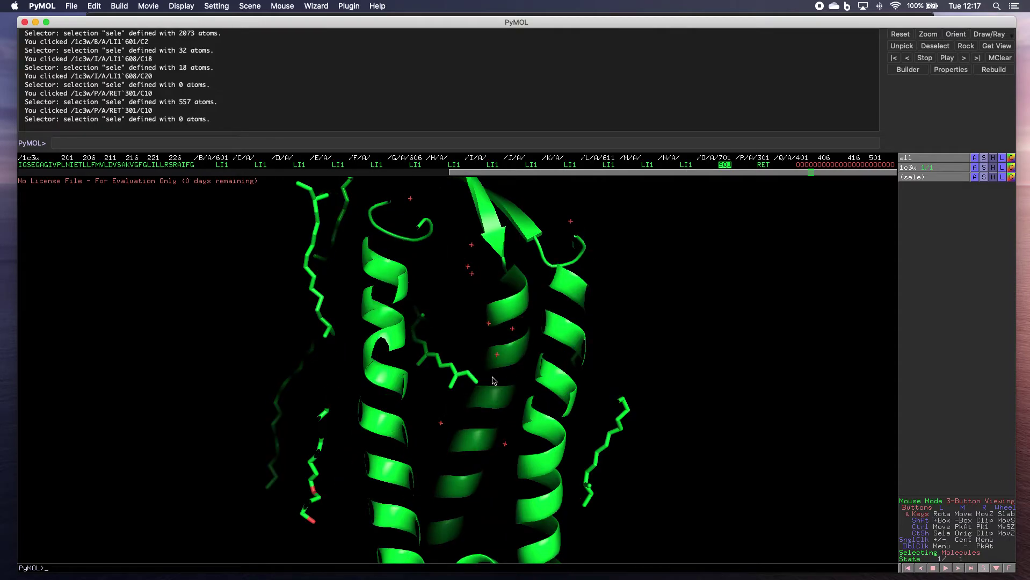
scroll(493, 380, up, 3)
scroll(444, 359, down, 3)
scroll(445, 358, up, 1)
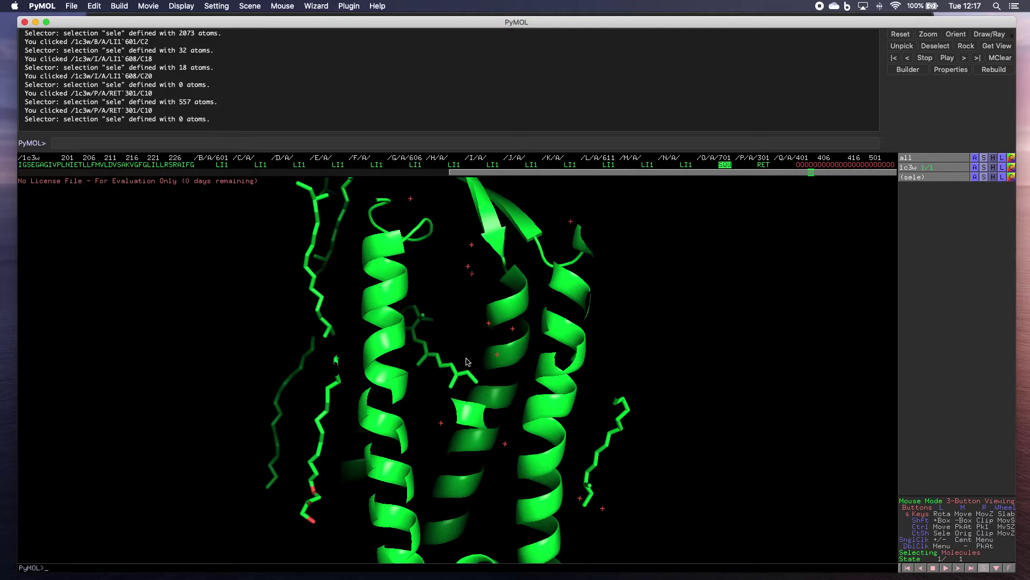
scroll(494, 375, up, 3)
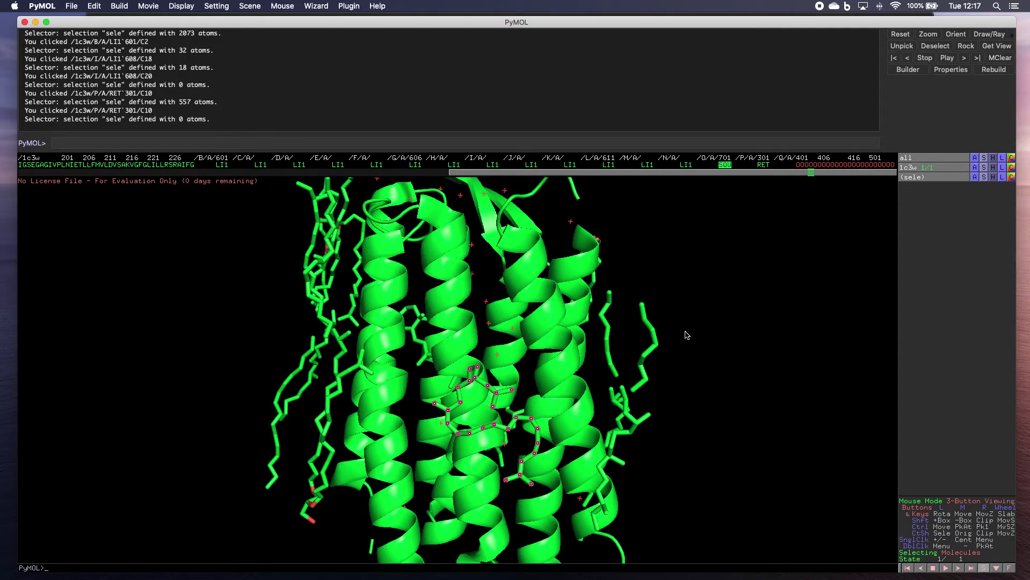
Rock and tilt the protein, then zoom out to frame the whole molecule
drag(685, 335, 742, 333)
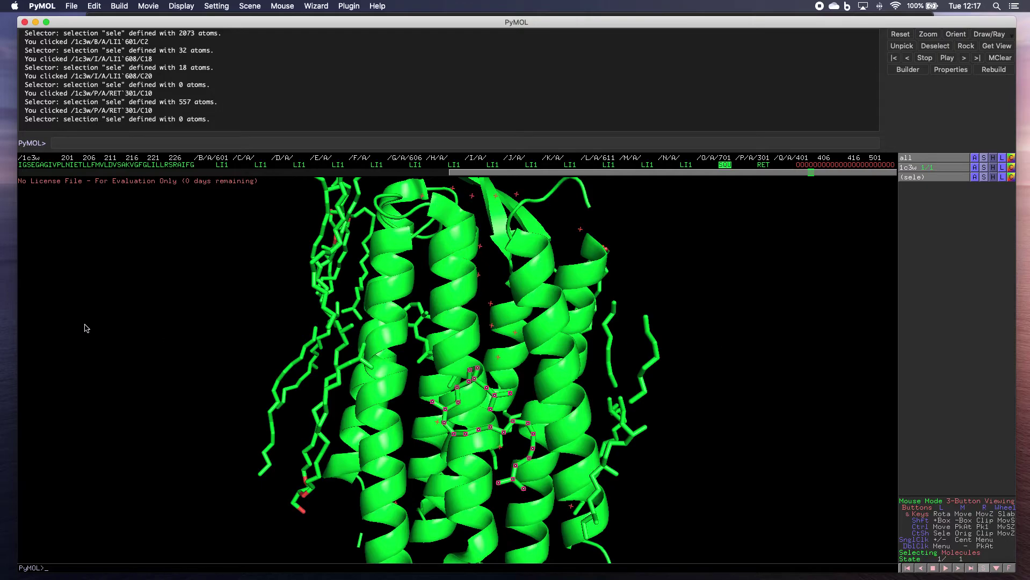
drag(86, 328, 105, 259)
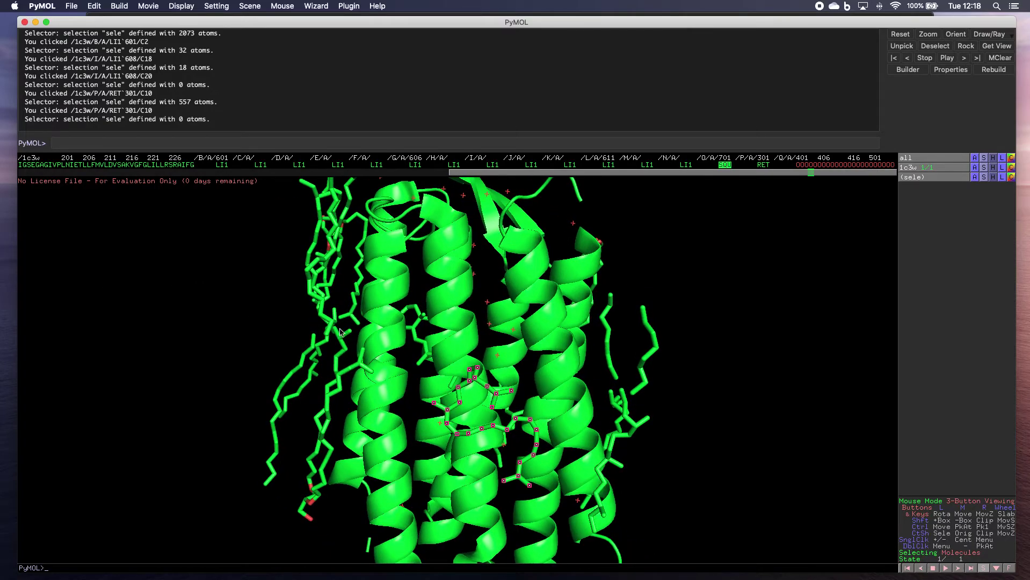
right_drag(474, 334, 481, 215)
right_drag(506, 413, 498, 444)
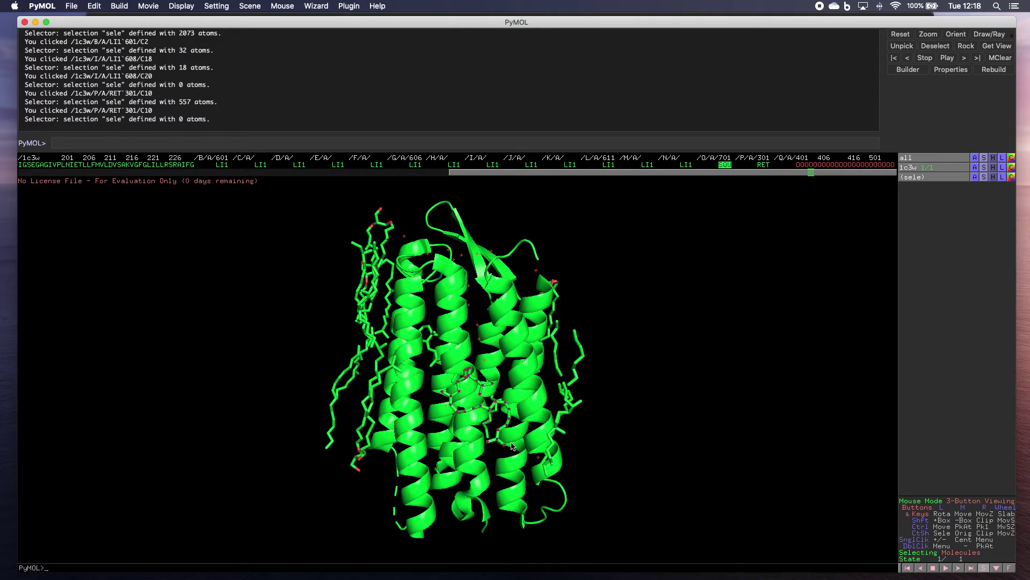
Apply Orient and Reset to the view, then rotate the helix bundle to a side view
drag(701, 317, 883, 202)
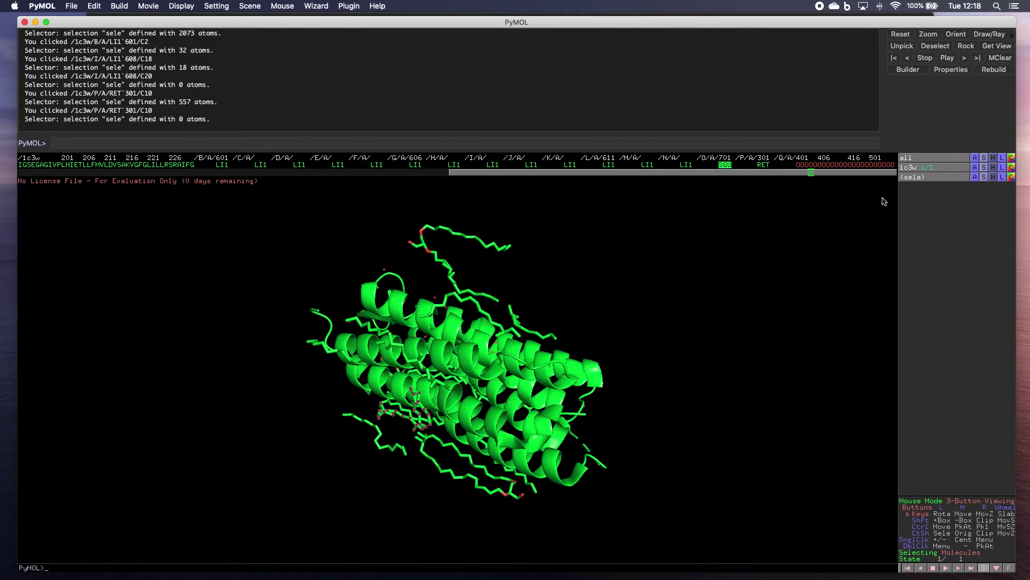
click(955, 34)
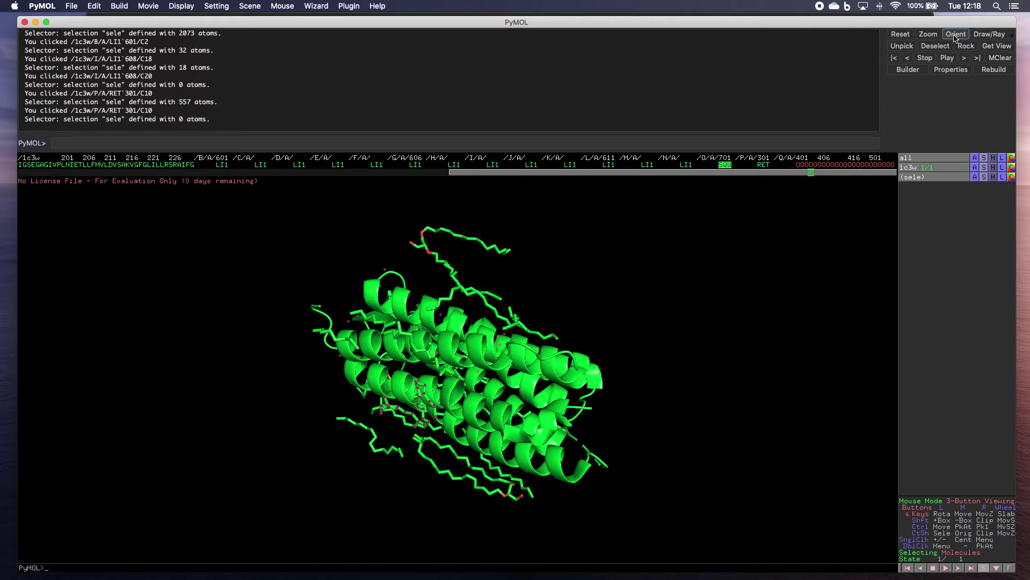
click(900, 35)
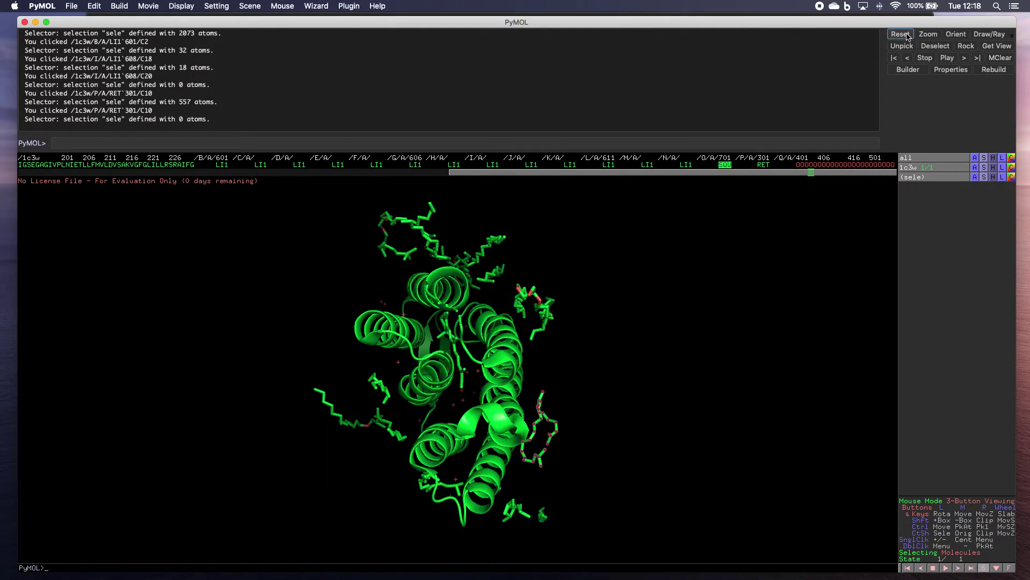
drag(449, 350, 650, 336)
Switch selecting mode to Atoms and pick atoms of lipid LI1 601, including C12
click(971, 554)
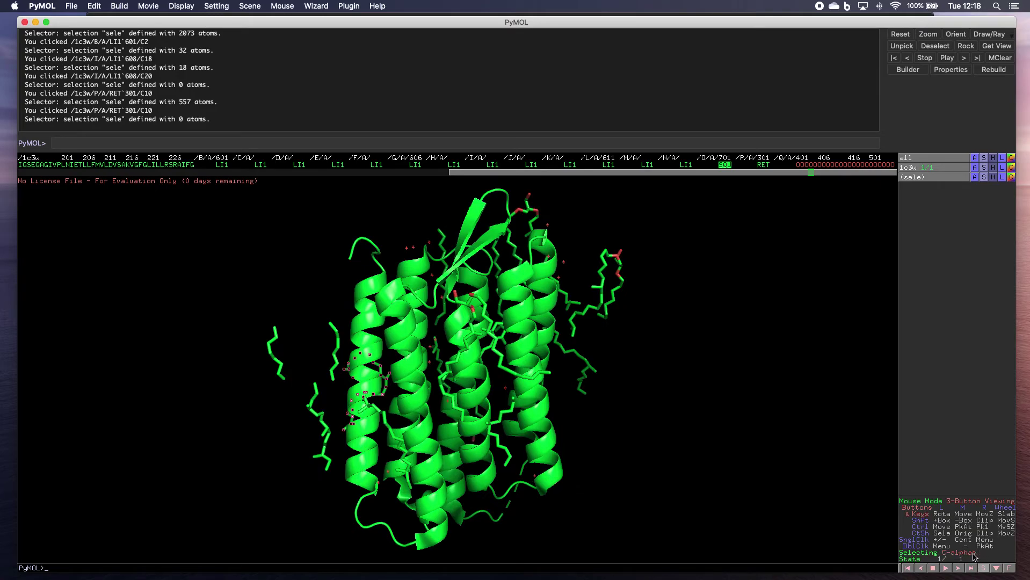
click(972, 554)
click(619, 254)
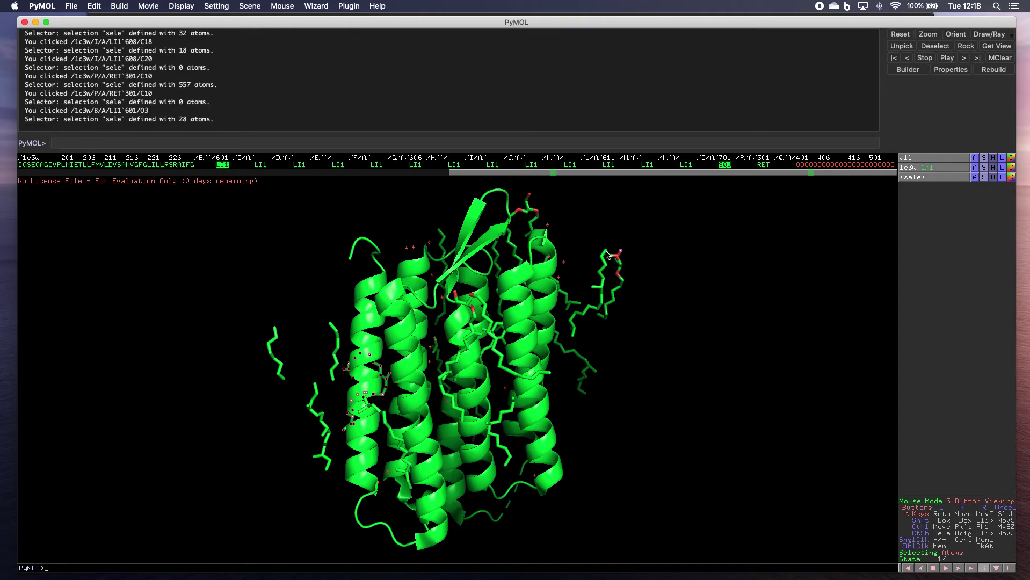
click(607, 254)
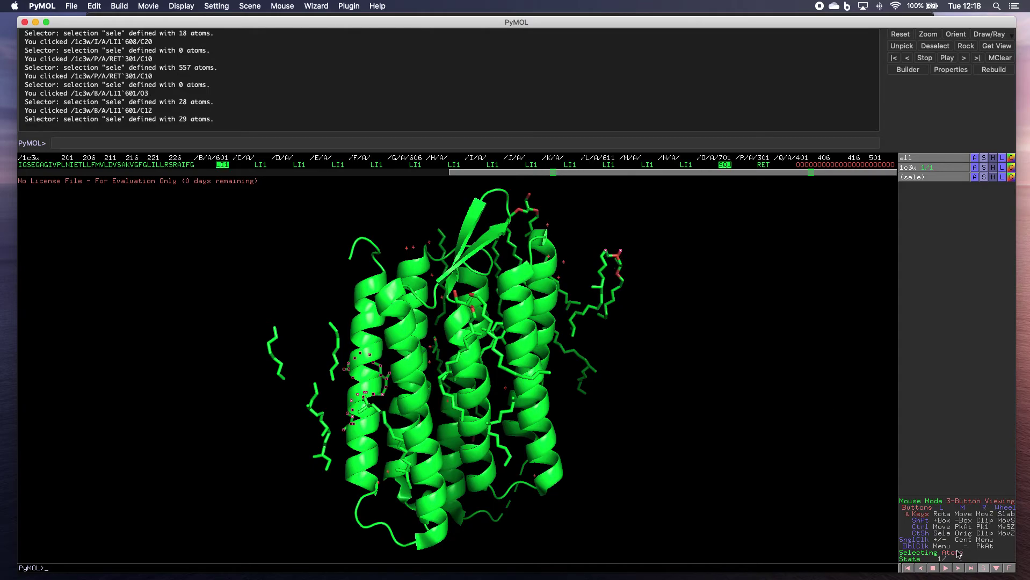